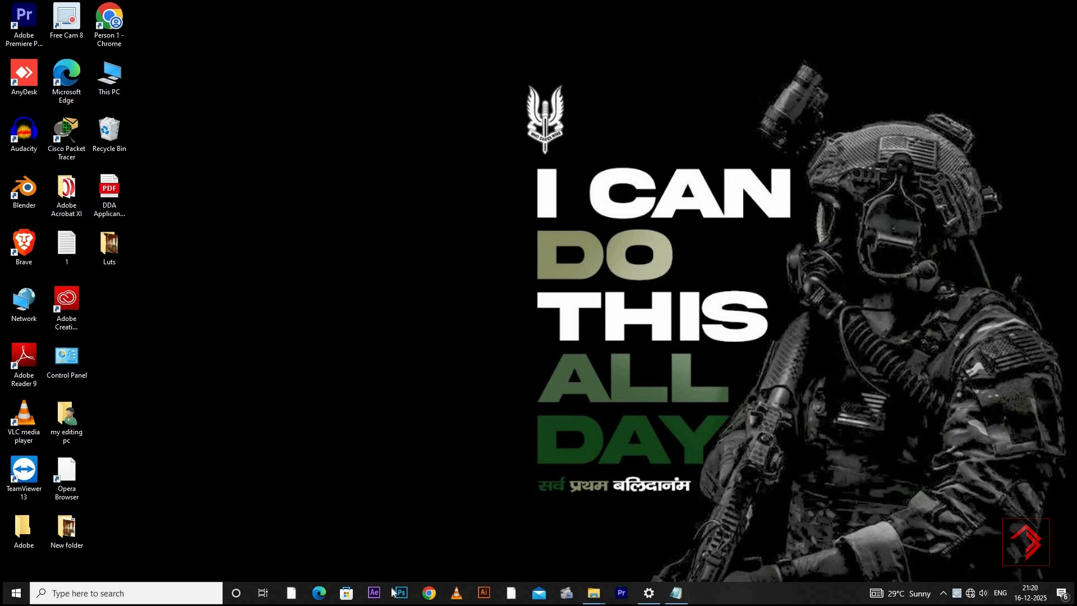
Open Photoshop and create a 1080 × 1350 px RGB artboard document with a resolution of 100 pixels/inch and a white background
left_click(399, 593)
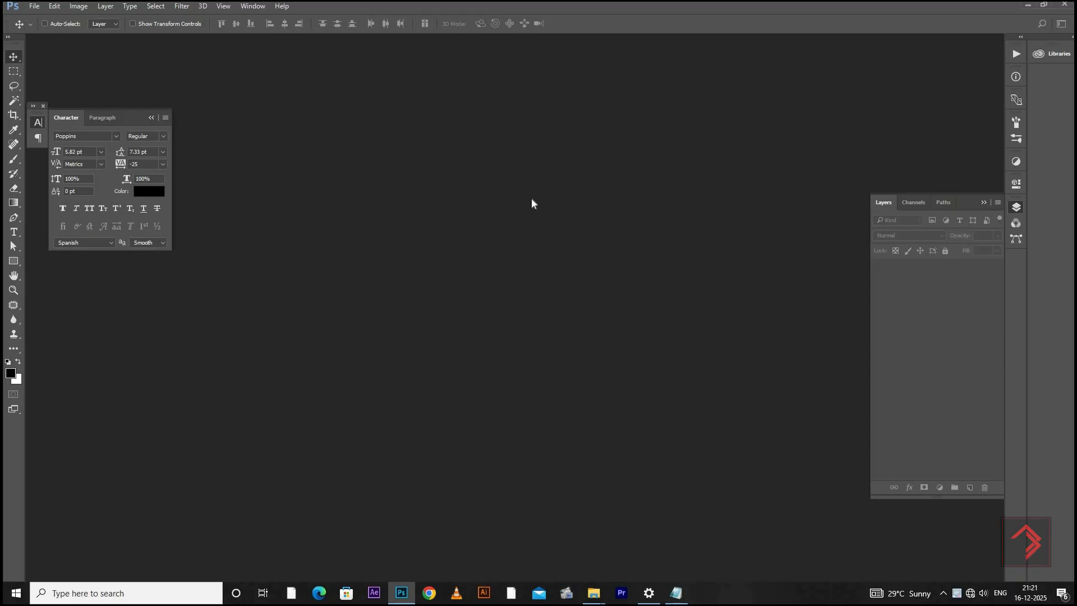
key("ctrl+n")
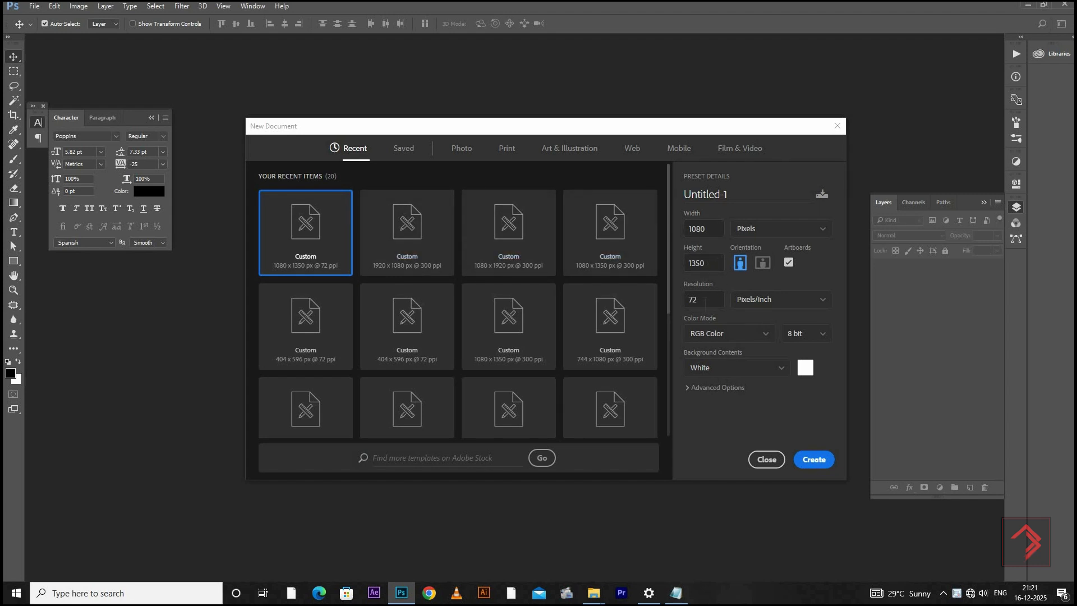
left_click_drag(701, 300, 658, 295)
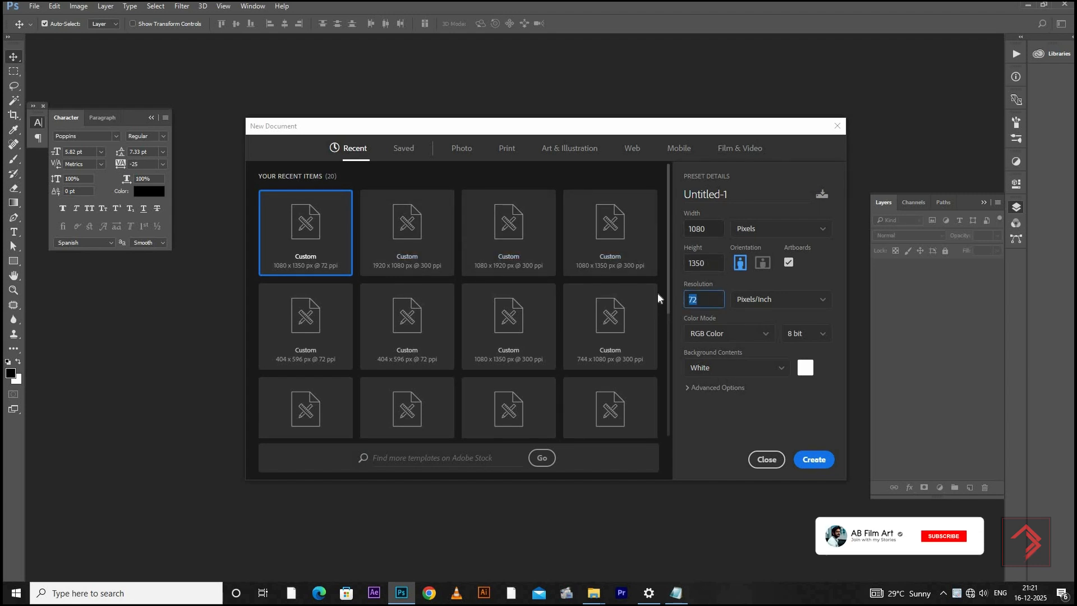
type("100")
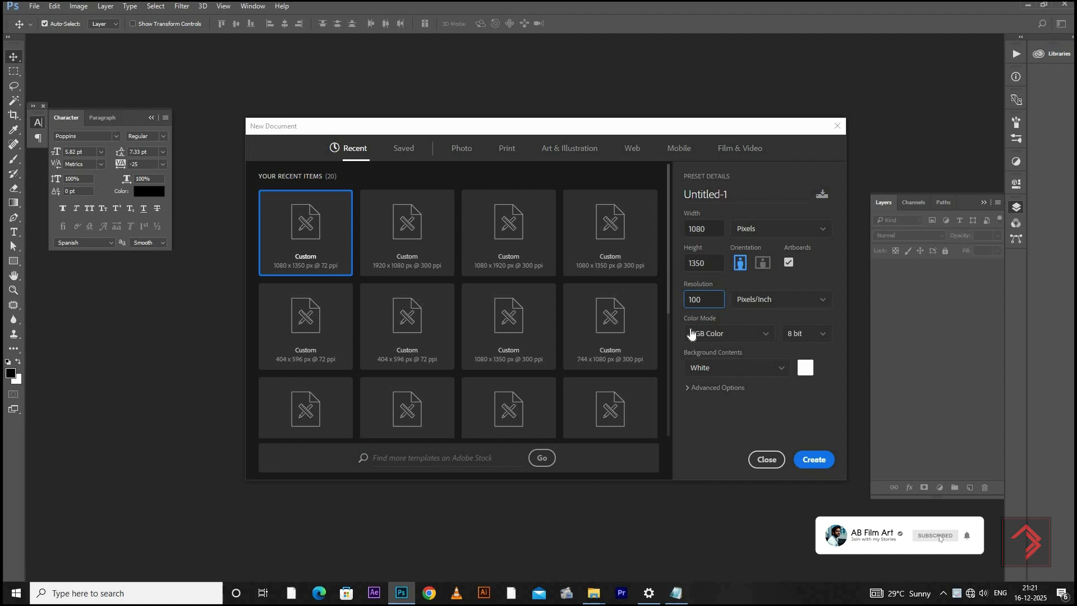
left_click(820, 460)
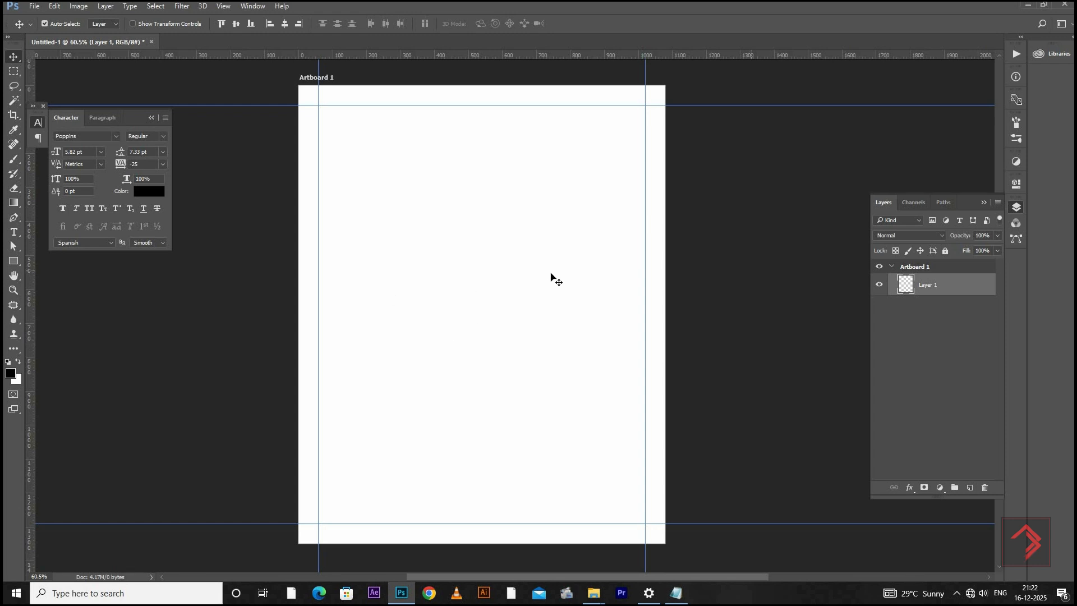
Open the palace photo IMG-20251216-WA0000.jpg from the computer's files as a separate document in Photoshop
key("super+d")
double_click(110, 247)
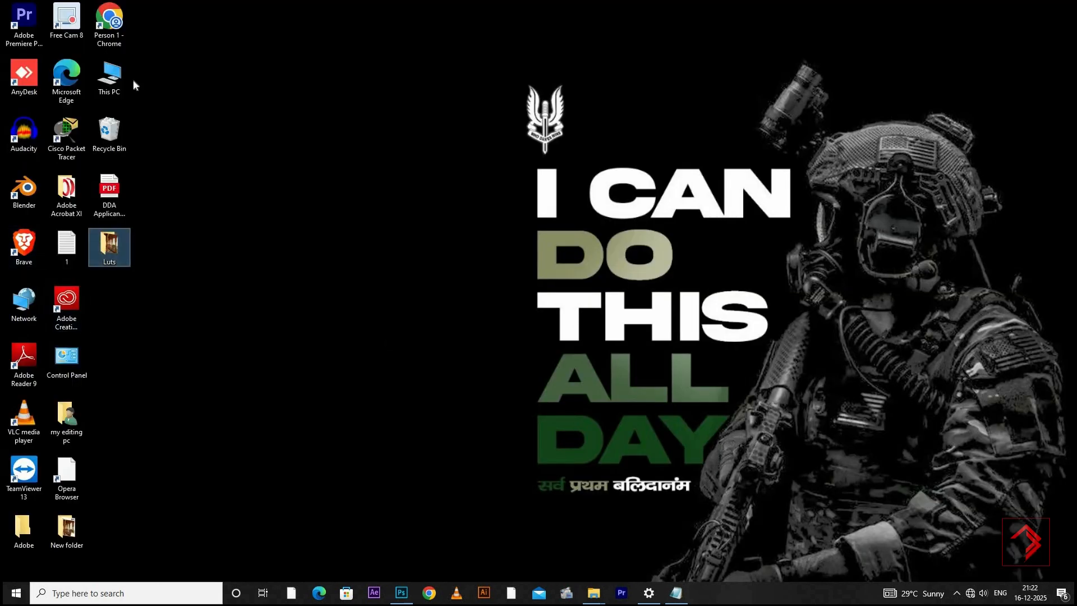
left_click_drag(134, 89, 374, 40)
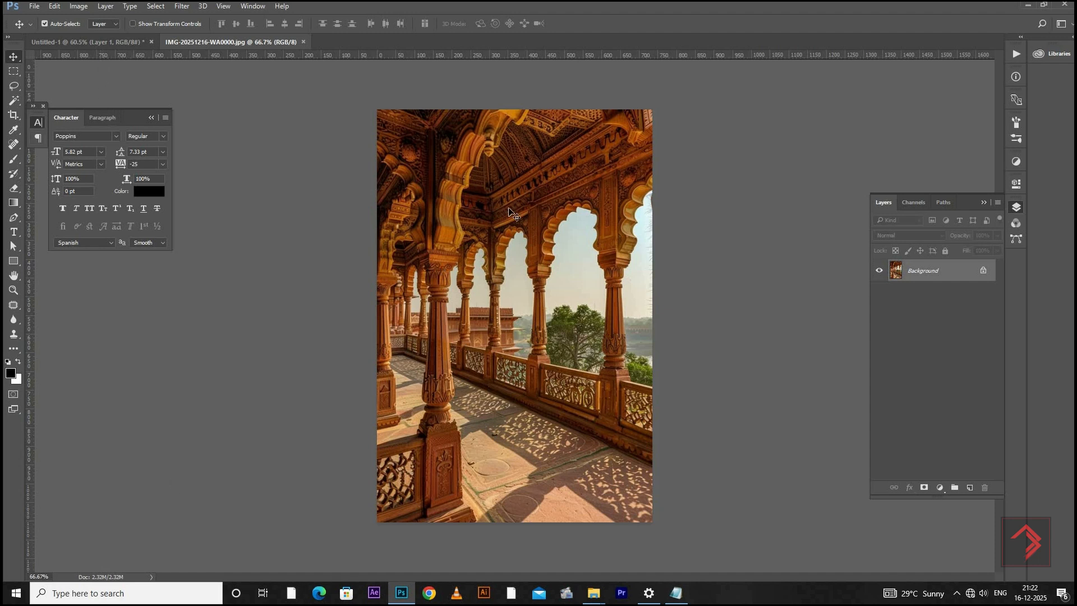
In Untitled-1, draw a black rectangle about 855 × 860 px with 80 px corner radii and raise it to about Y 186 px
left_click(92, 42)
key("u")
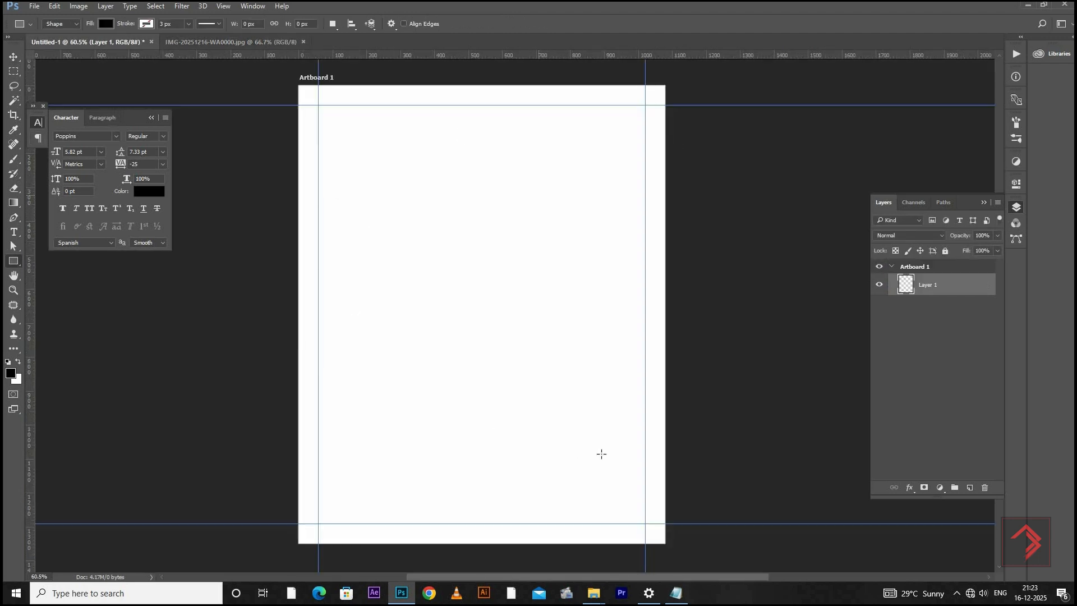
left_click_drag(334, 175, 625, 467)
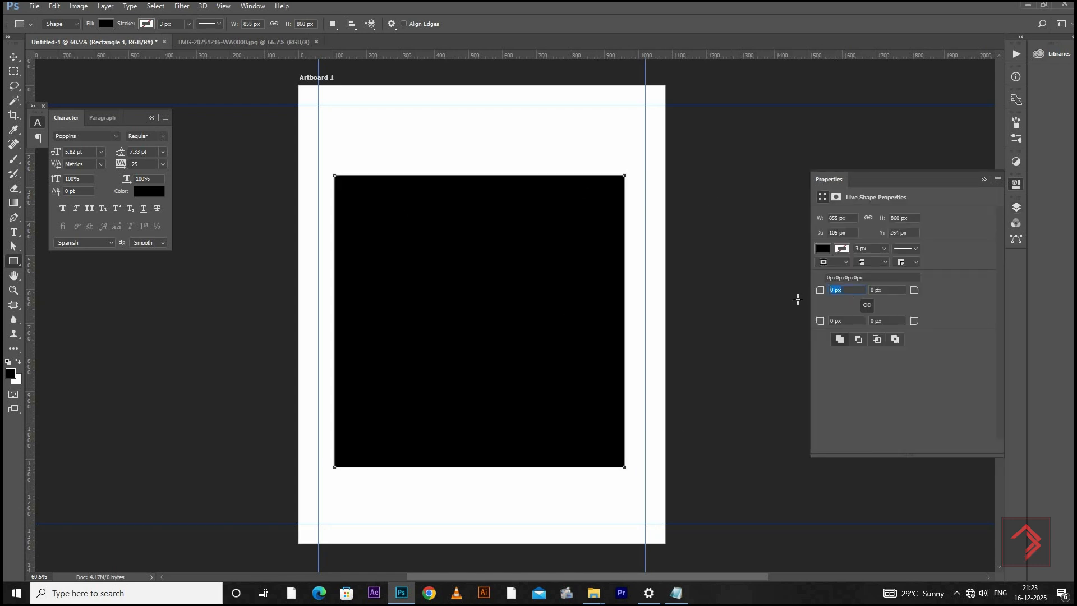
type("80")
key("Return")
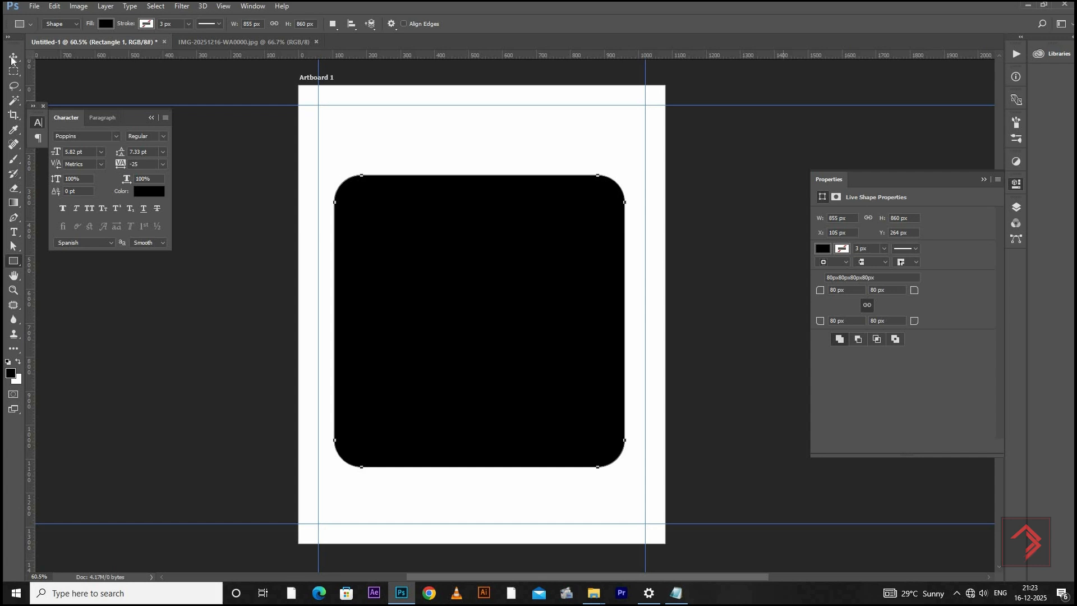
left_click(13, 57)
left_click_drag(532, 283, 568, 272)
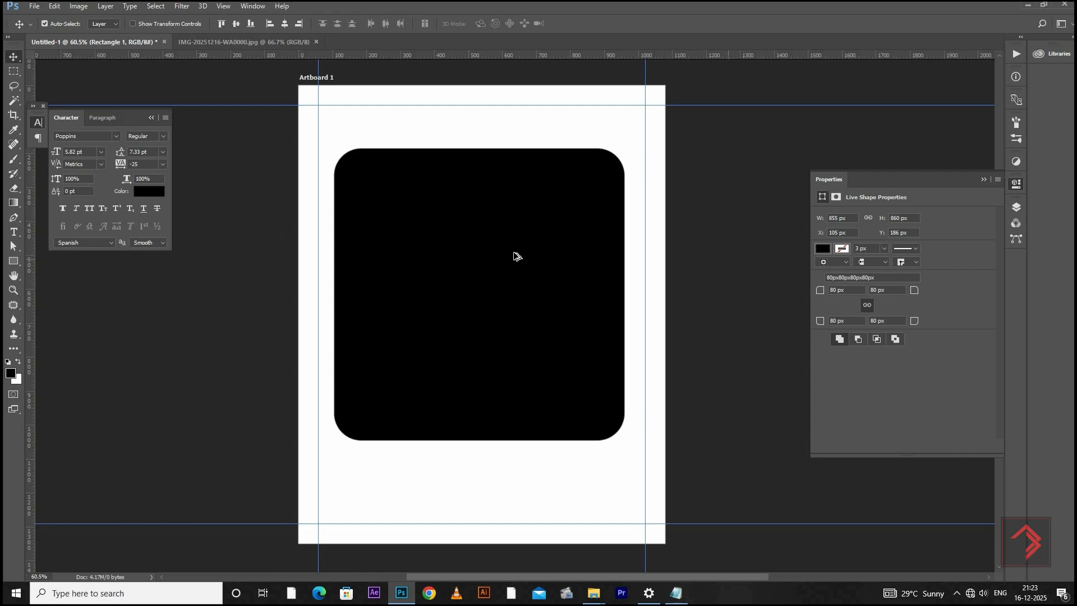
Duplicate the rounded rectangle, scale the copy to about 266 × 334 px and place it over the original's lower edge, right of centre
left_click_drag(517, 266, 517, 276)
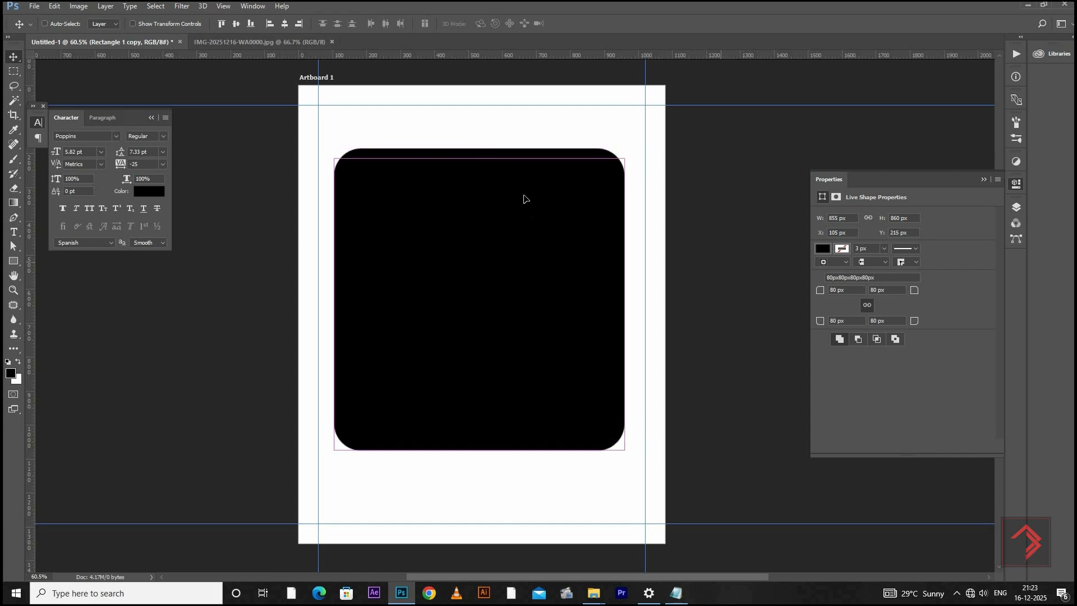
key("ctrl+t")
left_click_drag(600, 216, 484, 385)
left_click_drag(469, 327, 587, 458)
key("Return")
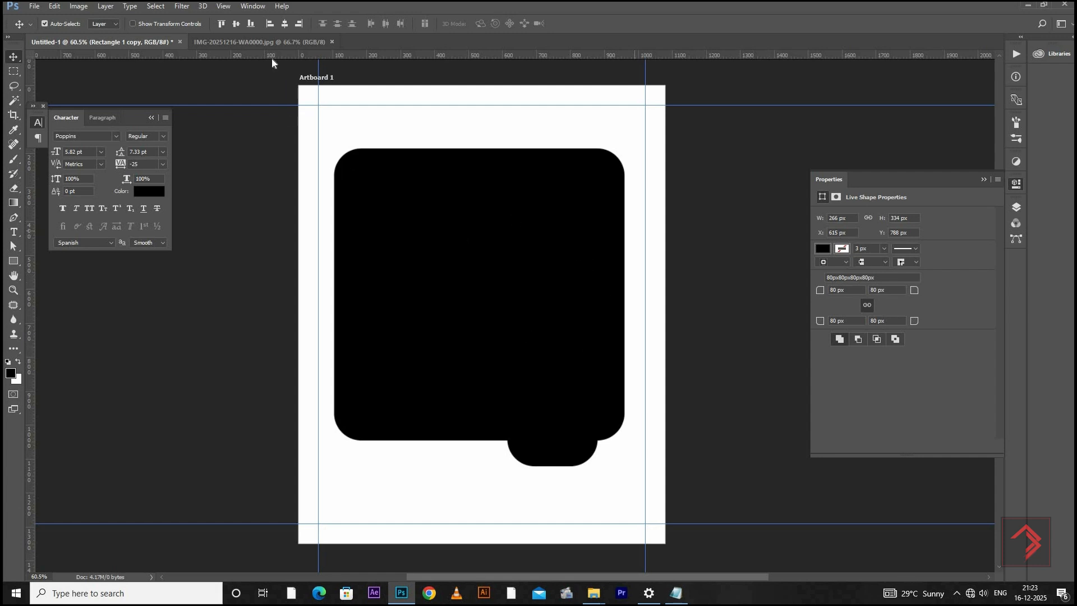
Duplicate the palace photo's background layer and bring the duplicate into the Untitled-1 artboard
left_click(270, 42)
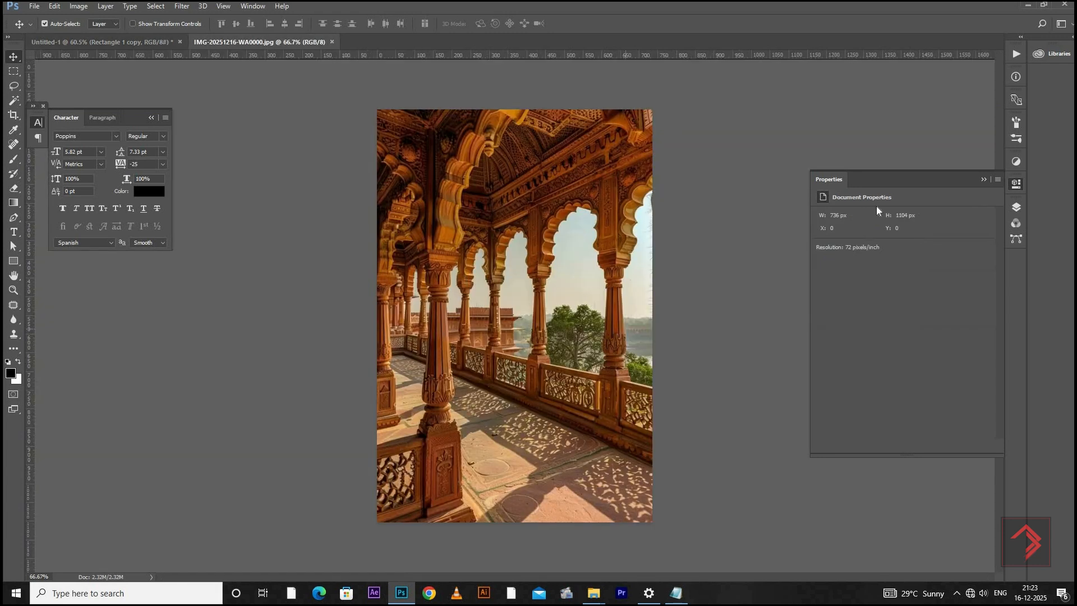
key("F7")
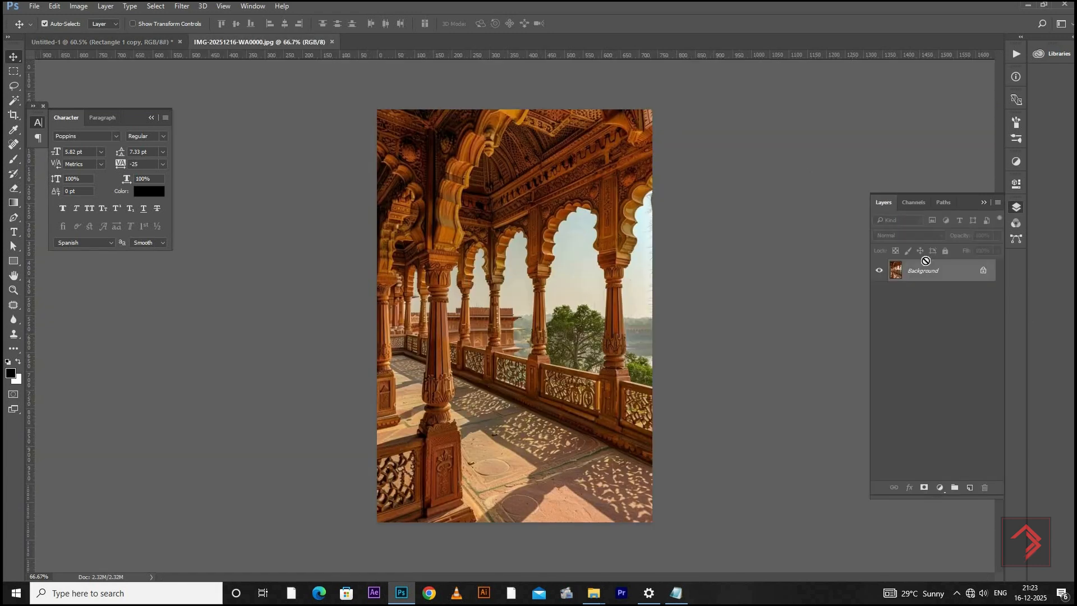
key("ctrl+j")
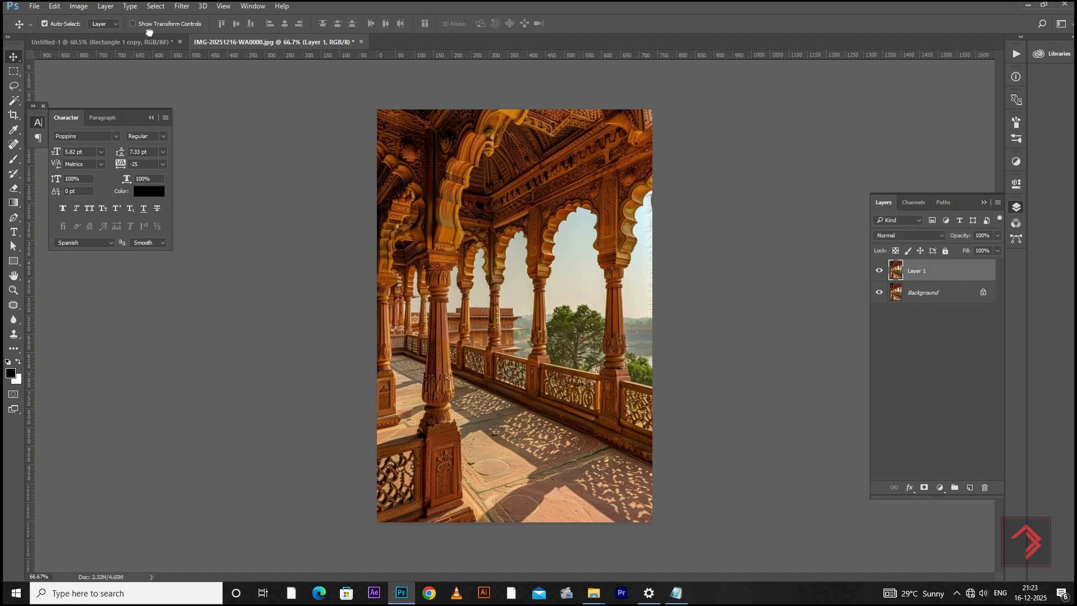
left_click_drag(148, 32, 511, 285)
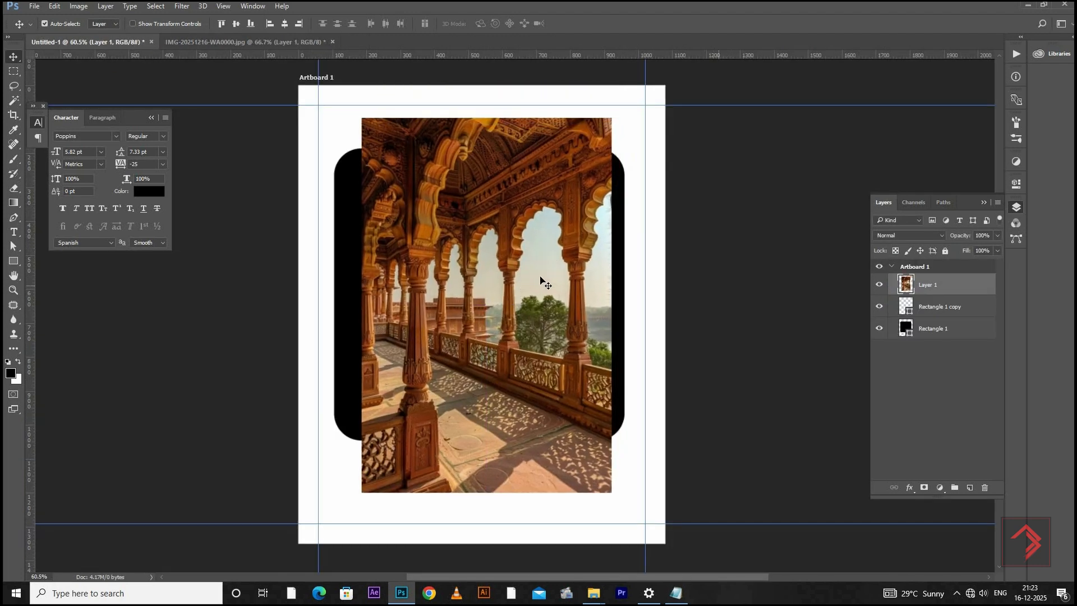
Enlarge the palace photo proportionally until it covers the large rounded rectangle
key("ctrl+t")
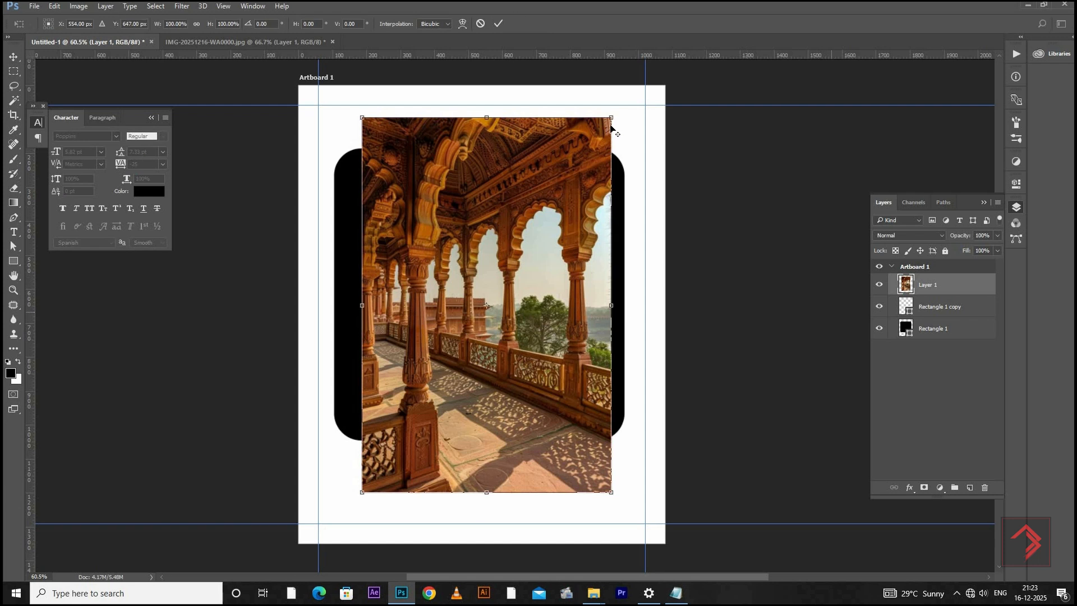
mouse_move(644, 84)
left_mouse_down()
mouse_move(660, 66)
mouse_move(645, 67)
left_mouse_up()
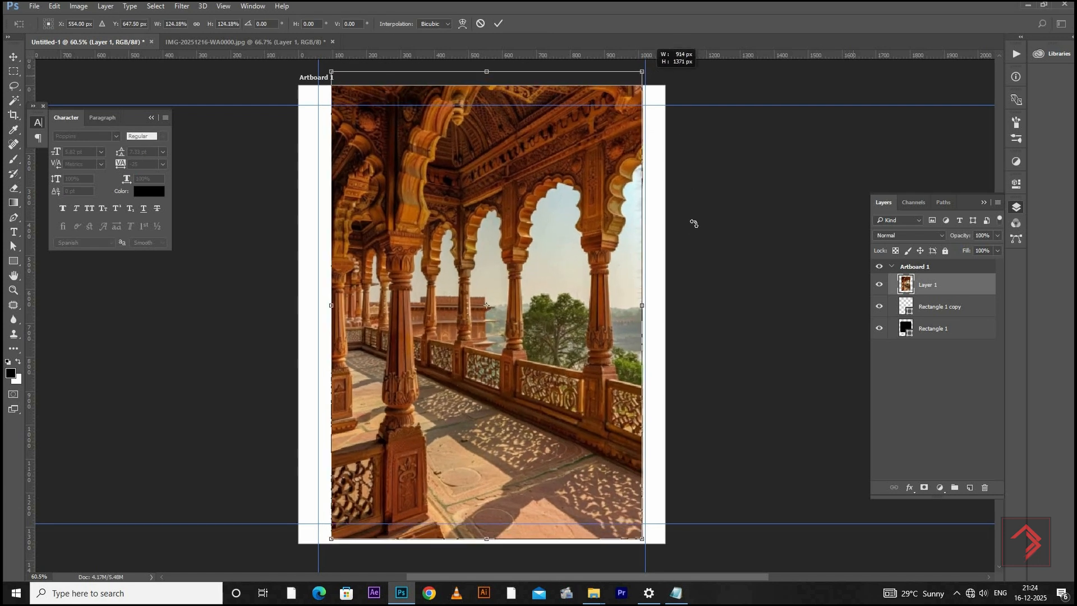
key("Return")
Place the photo layer directly above Rectangle 1, clip it to that shape and shift the photo slightly upward
left_click_drag(940, 284, 943, 312)
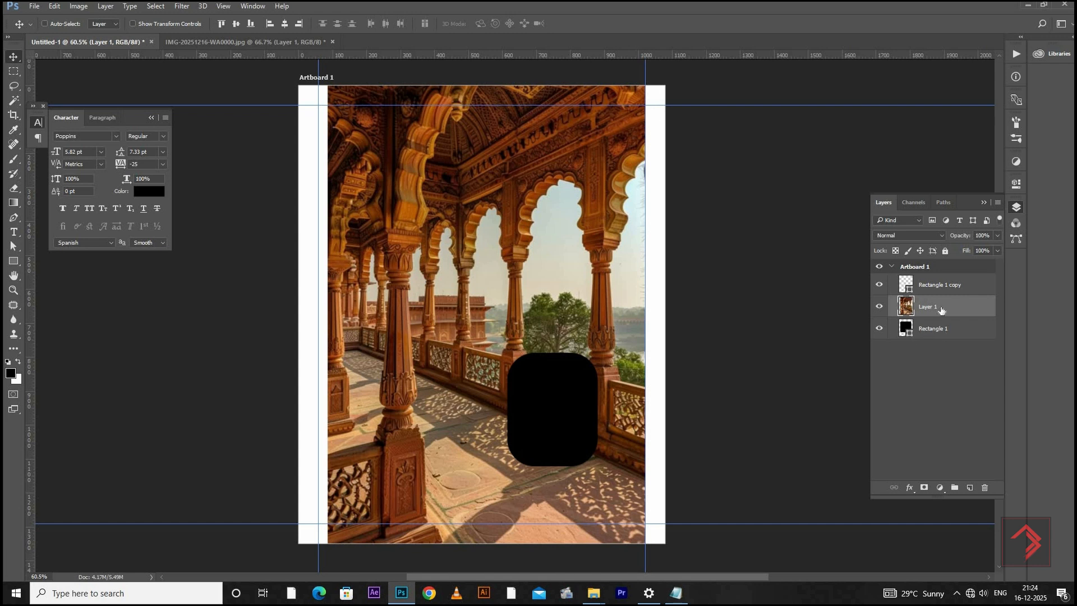
key("ctrl")
key("ctrl+alt+g")
left_click_drag(487, 286, 488, 266)
Scale the clipped photo down to about 93% and reposition it so it fills the large rounded frame
key("ctrl+t")
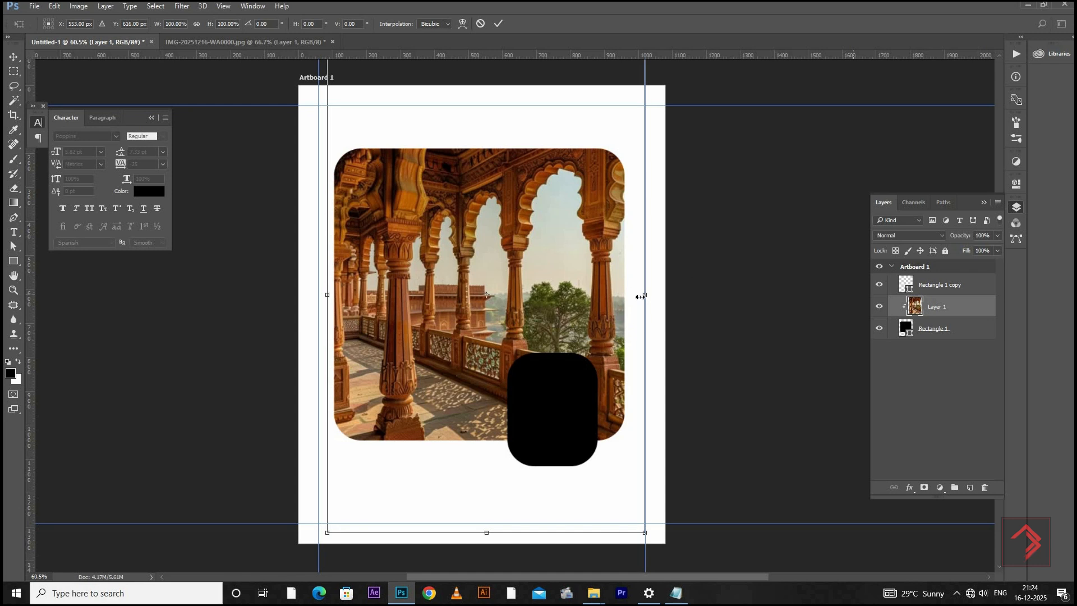
left_click_drag(640, 296, 633, 296)
key("ctrl+z")
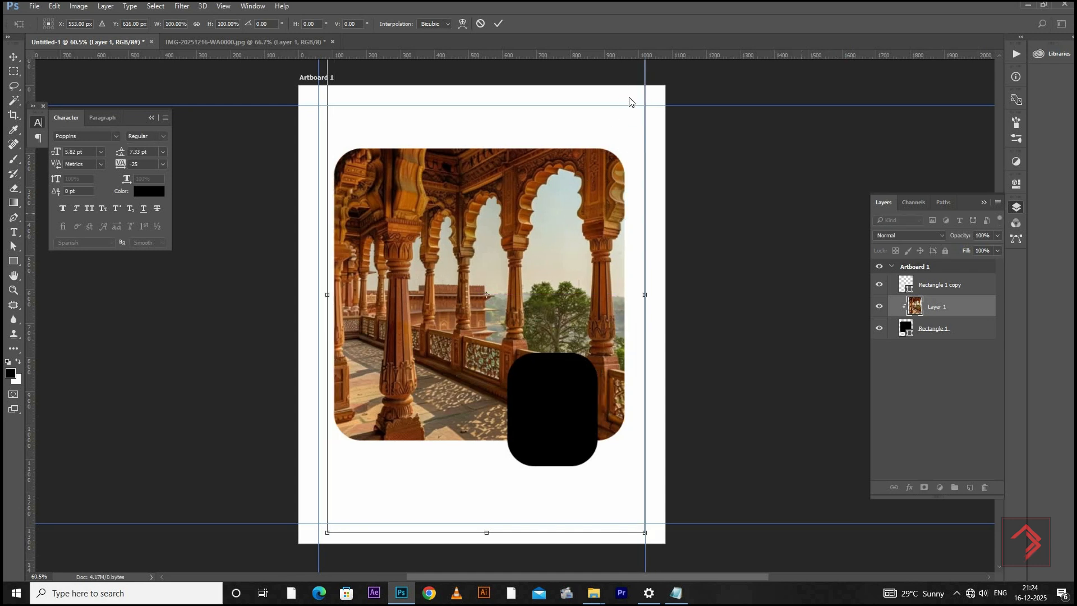
scroll(630, 102, "down", 2)
left_click_drag(627, 116, 607, 145)
left_click_drag(544, 265, 539, 276)
left_click_drag(621, 122, 622, 120)
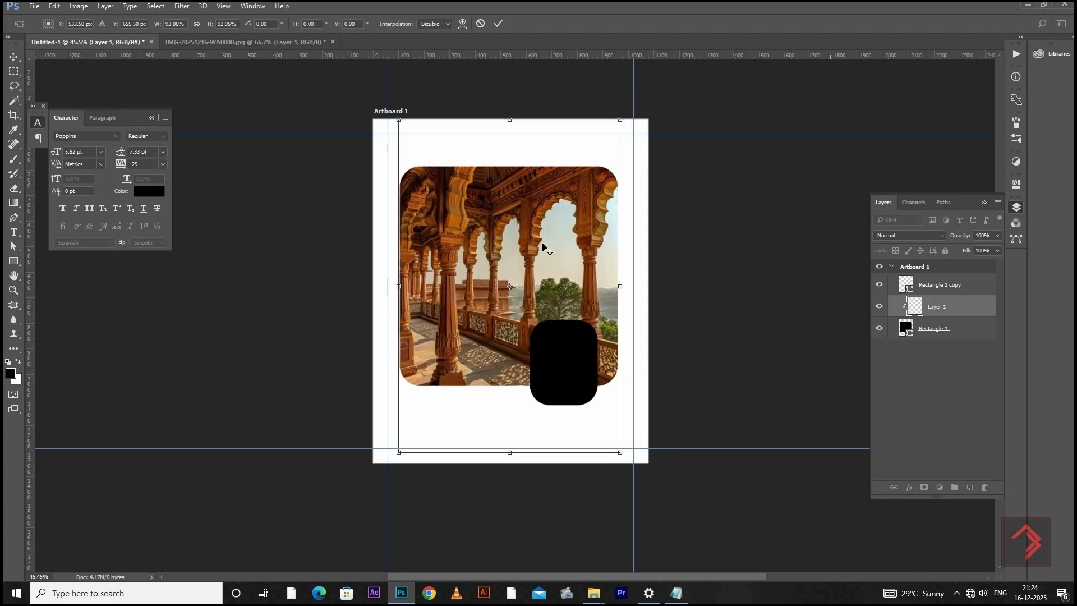
scroll(506, 281, "up", 3)
left_click_drag(505, 292, 501, 240)
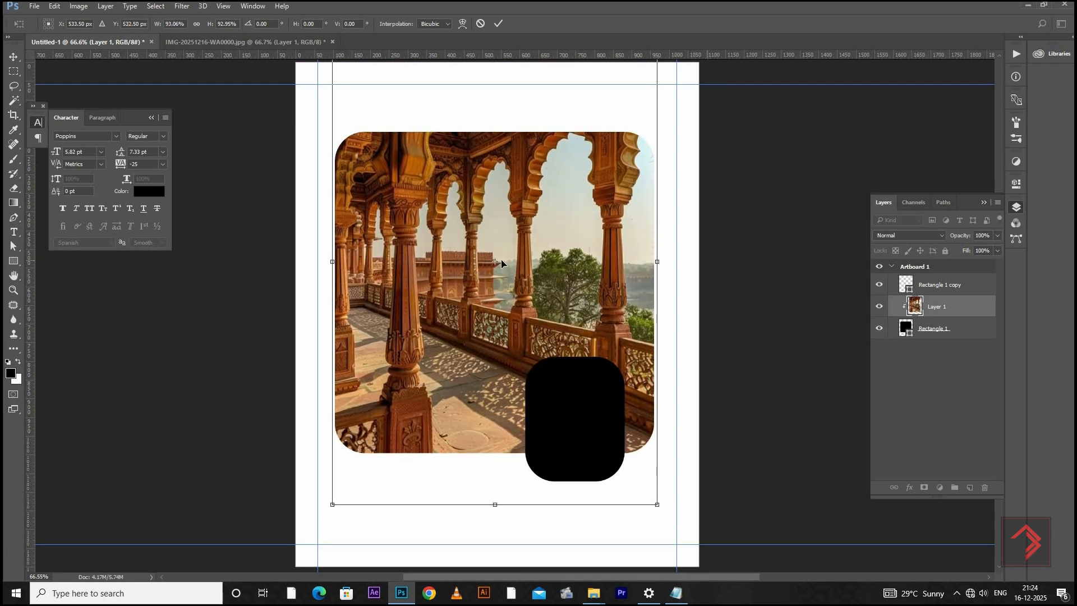
key("Return")
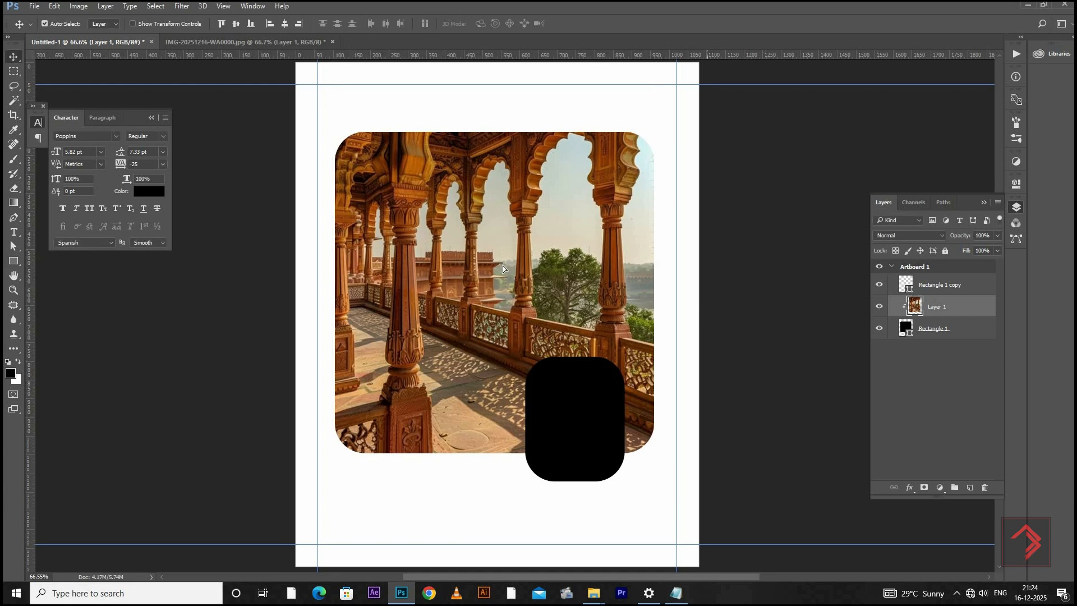
Move the clipped photo down within its frame and enlarge it to about 103%
left_click_drag(502, 268, 503, 290)
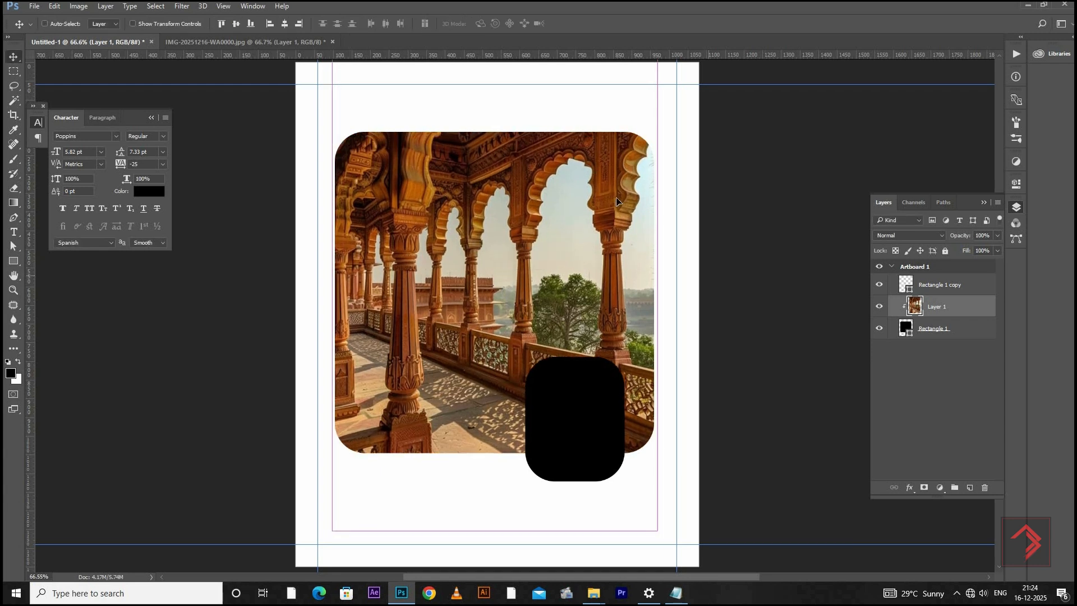
key("ctrl+t")
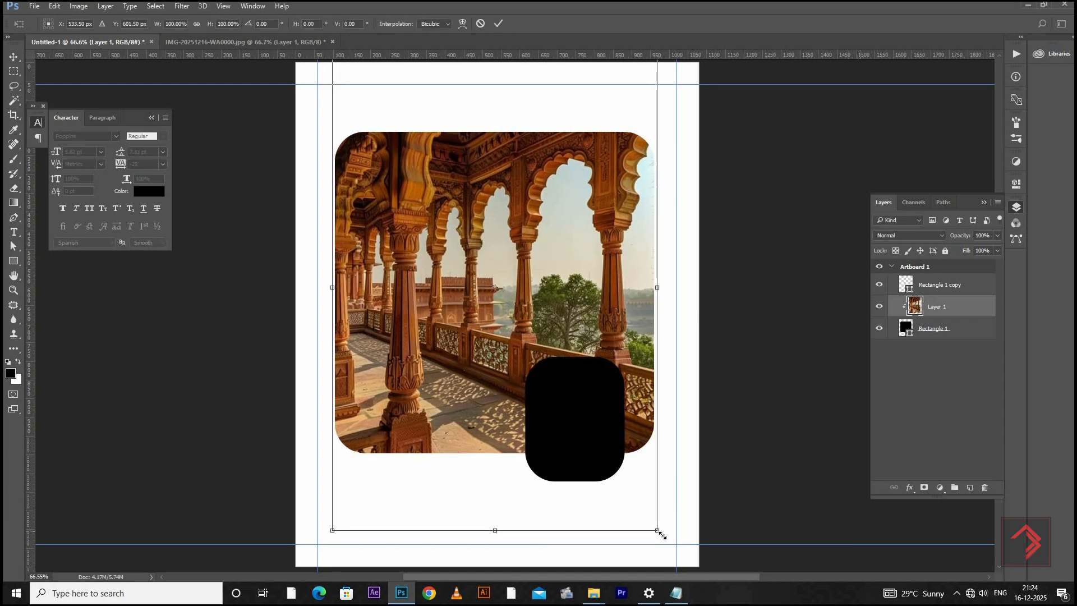
left_click_drag(662, 535, 663, 537)
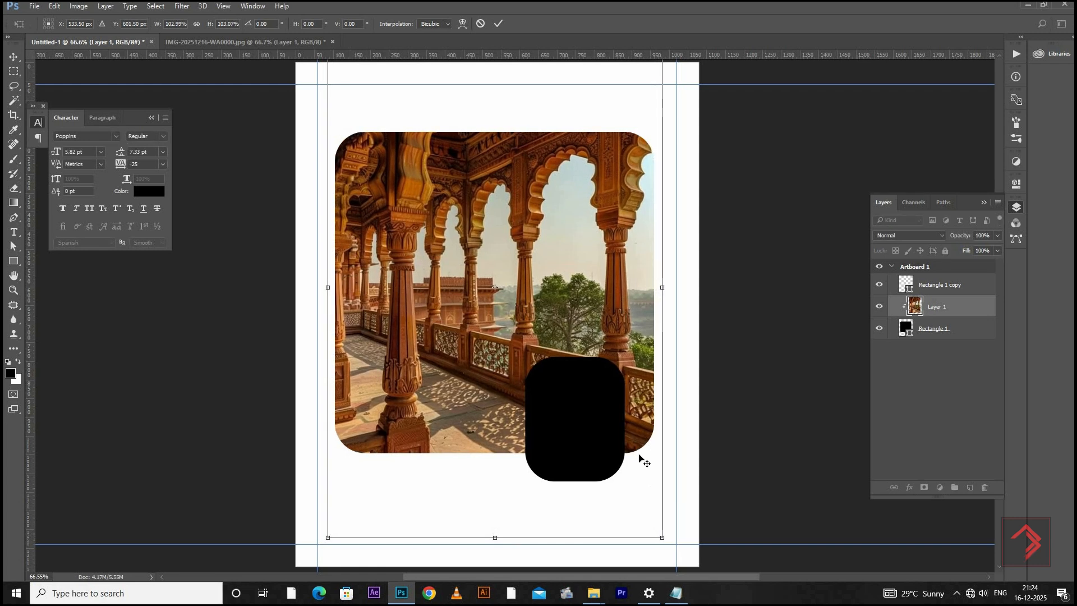
key("Return")
Recolour the small rounded rectangle, trying a cream fill based on the photo and settling on the recently used light orange
right_click(576, 389)
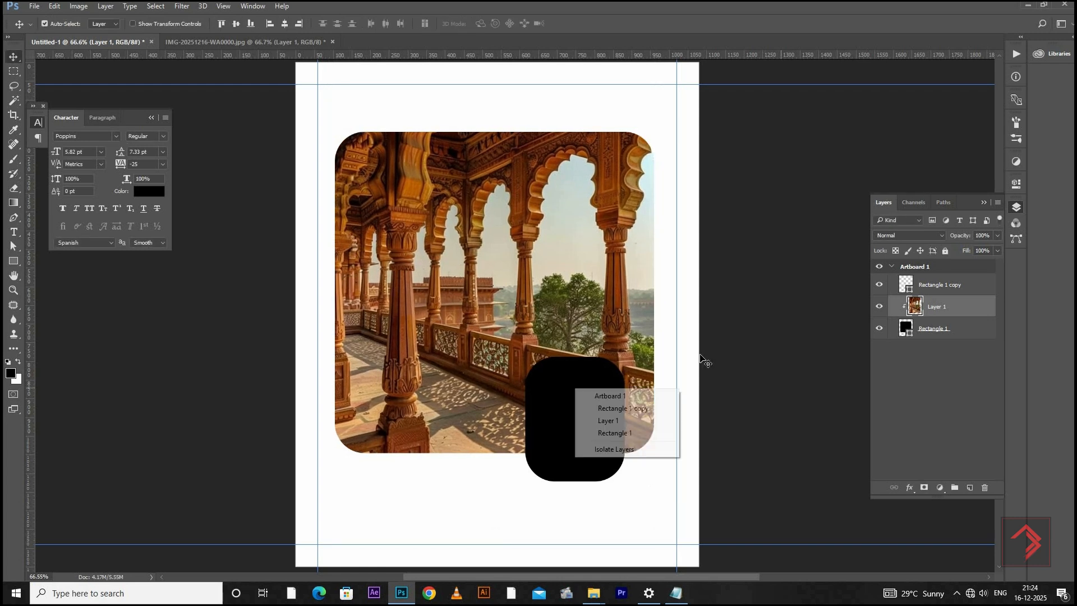
left_click(932, 288)
key("u")
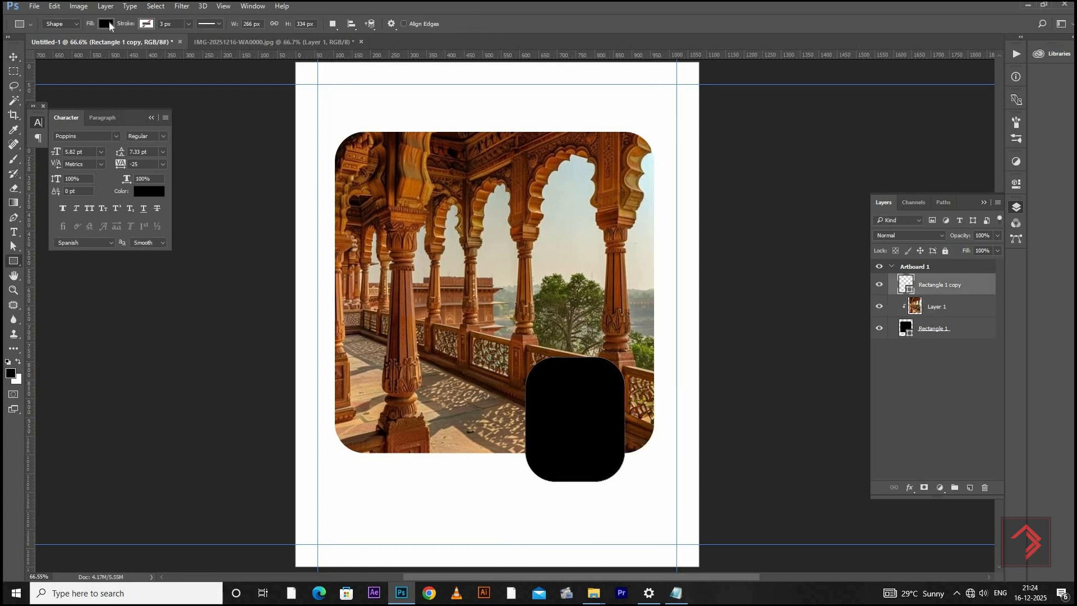
left_click(107, 23)
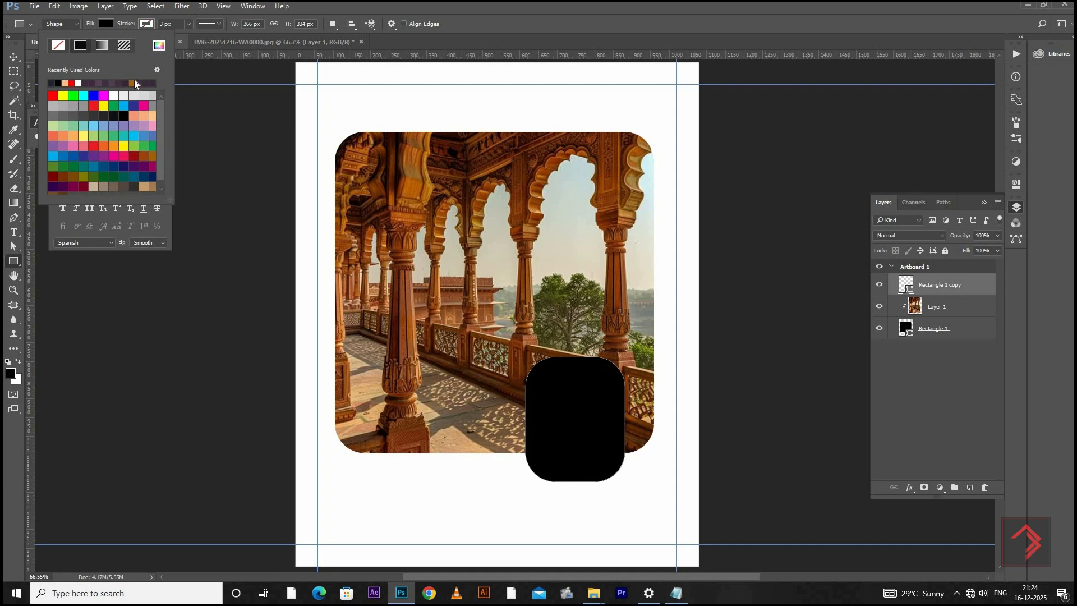
left_click(159, 44)
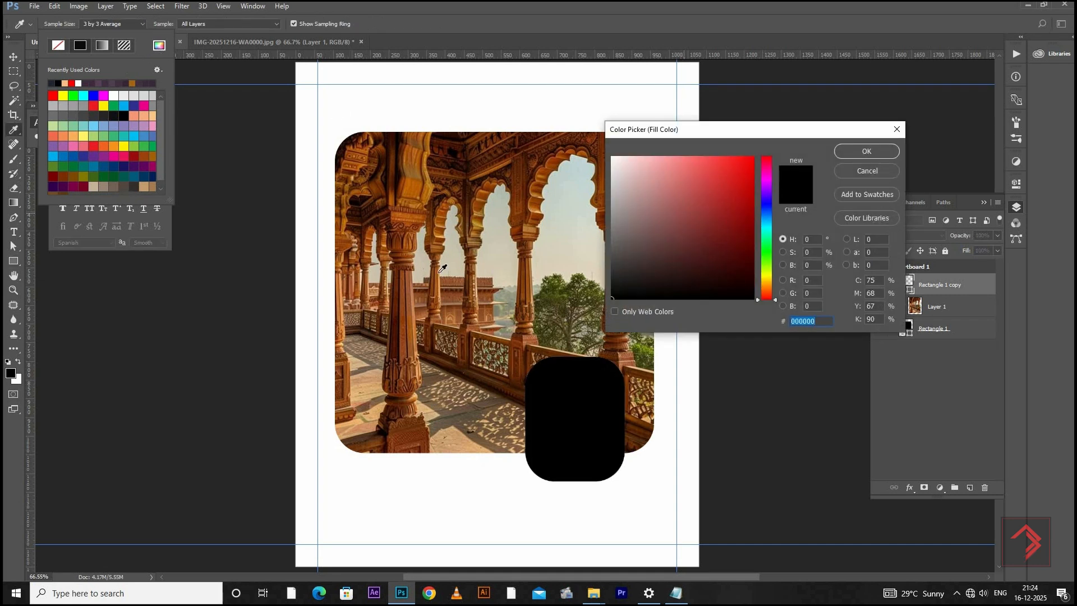
left_click(439, 272)
left_click(650, 160)
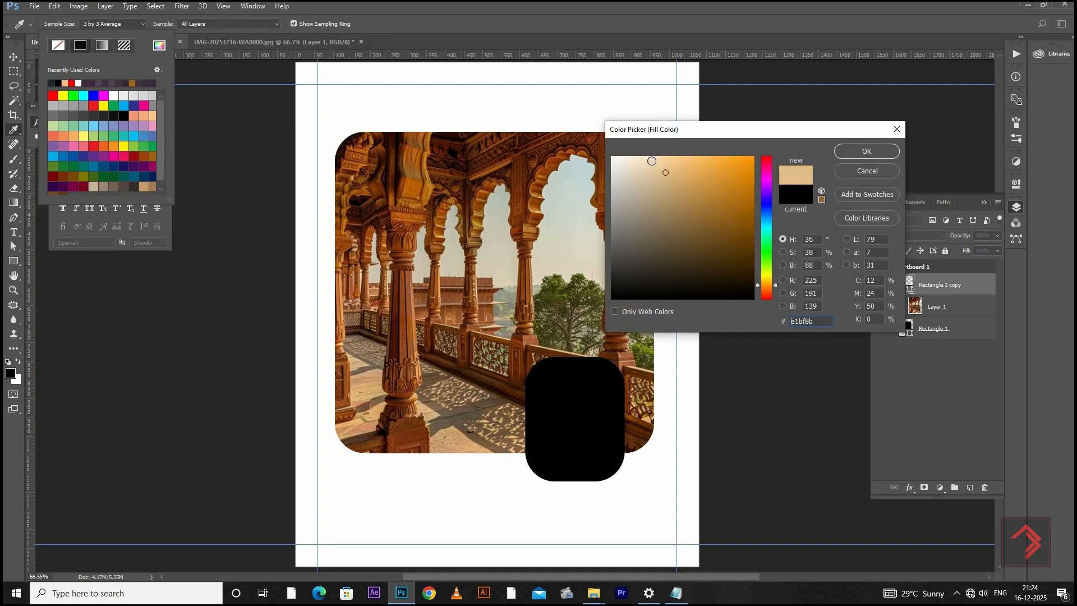
key("Return")
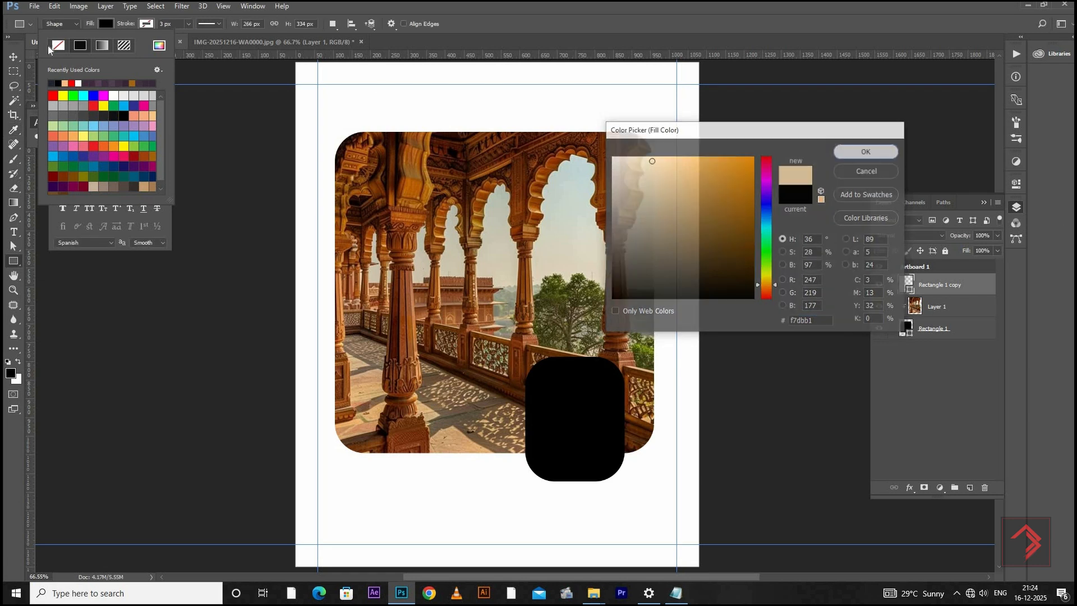
left_click(72, 83)
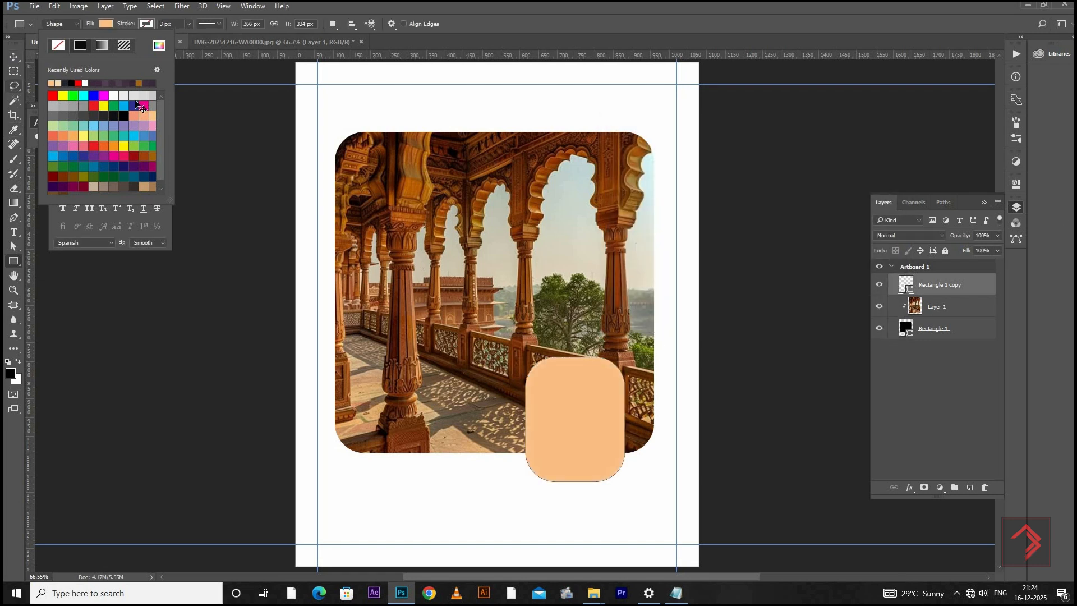
Scale the AGRA heading above the photo up to about 239 px wide
left_click(14, 57)
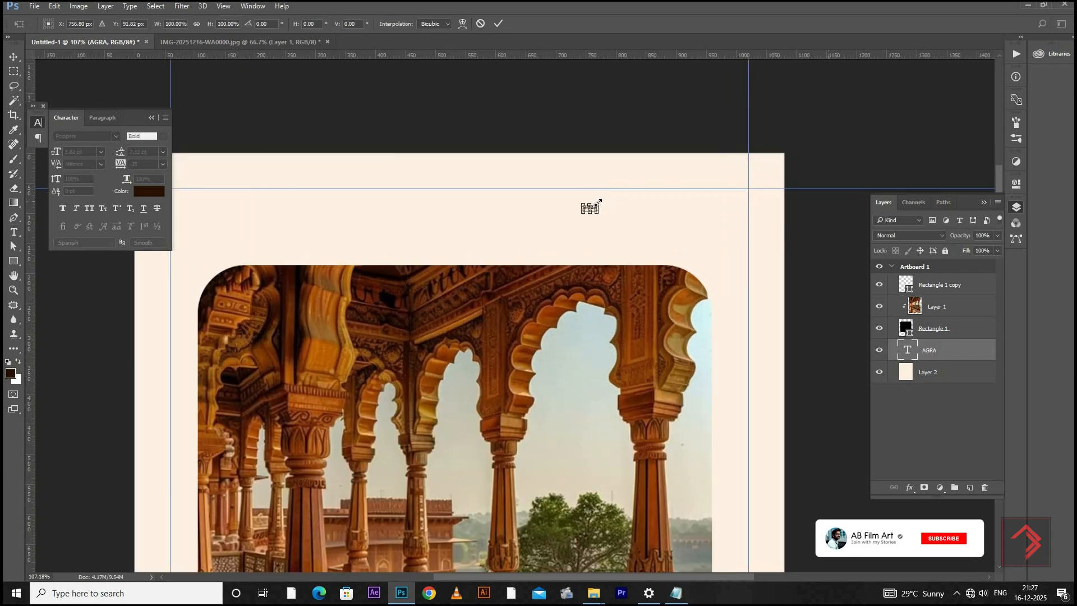
left_click_drag(645, 173, 695, 149)
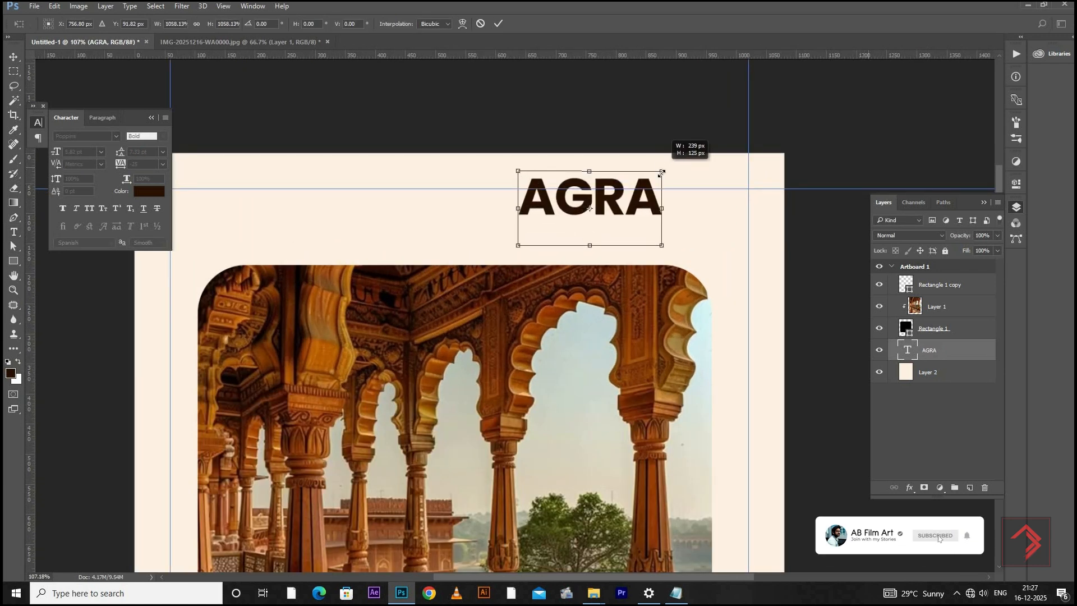
key("Return")
Duplicate the AGRA heading directly below itself and change the copy's text to FORT
left_click_drag(654, 213, 655, 248)
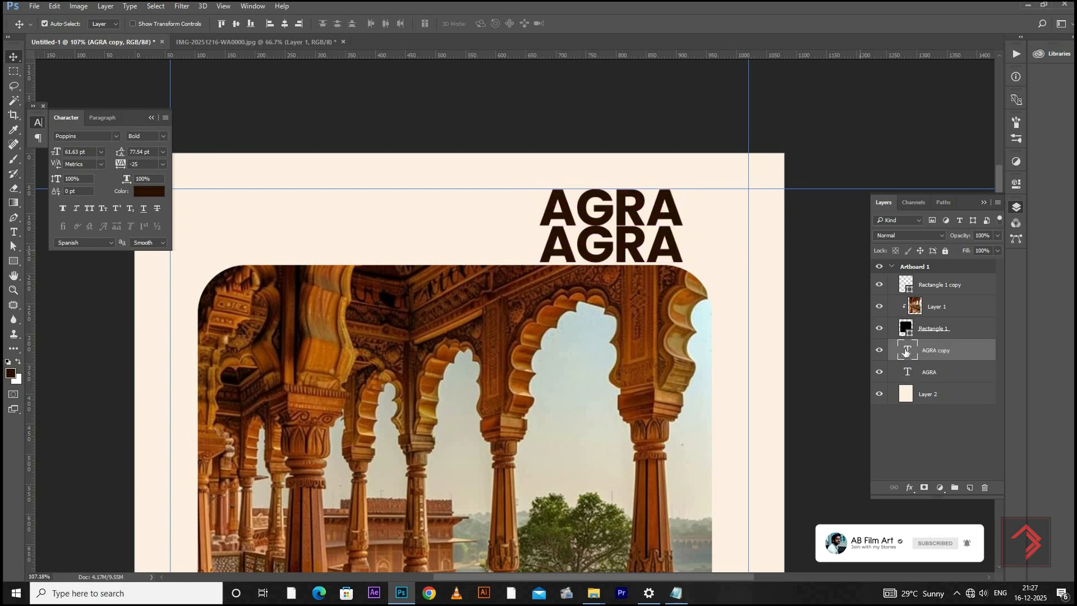
double_click(907, 349)
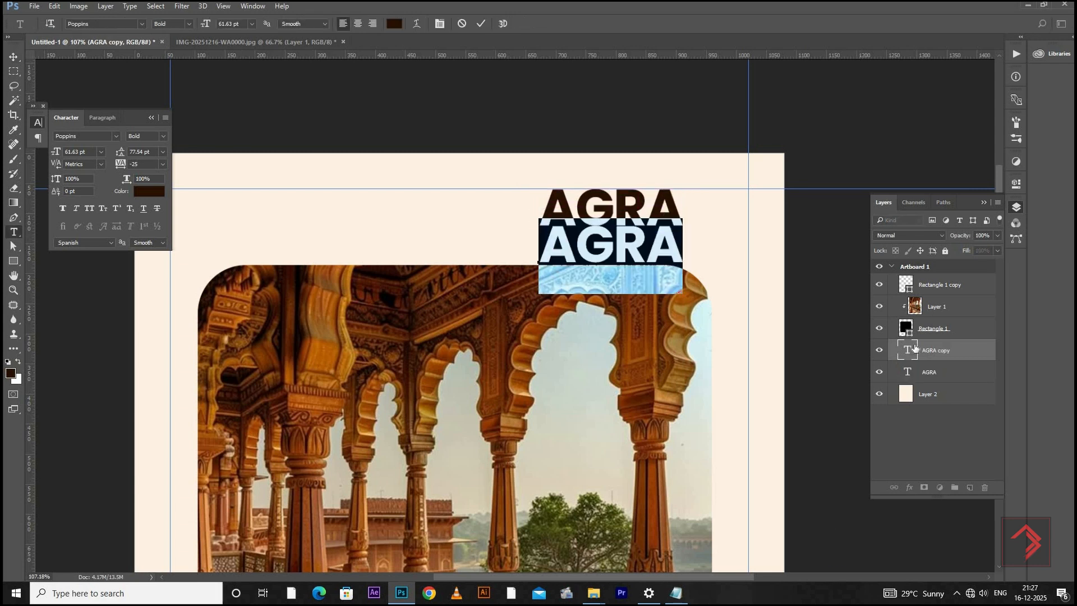
type("FORT")
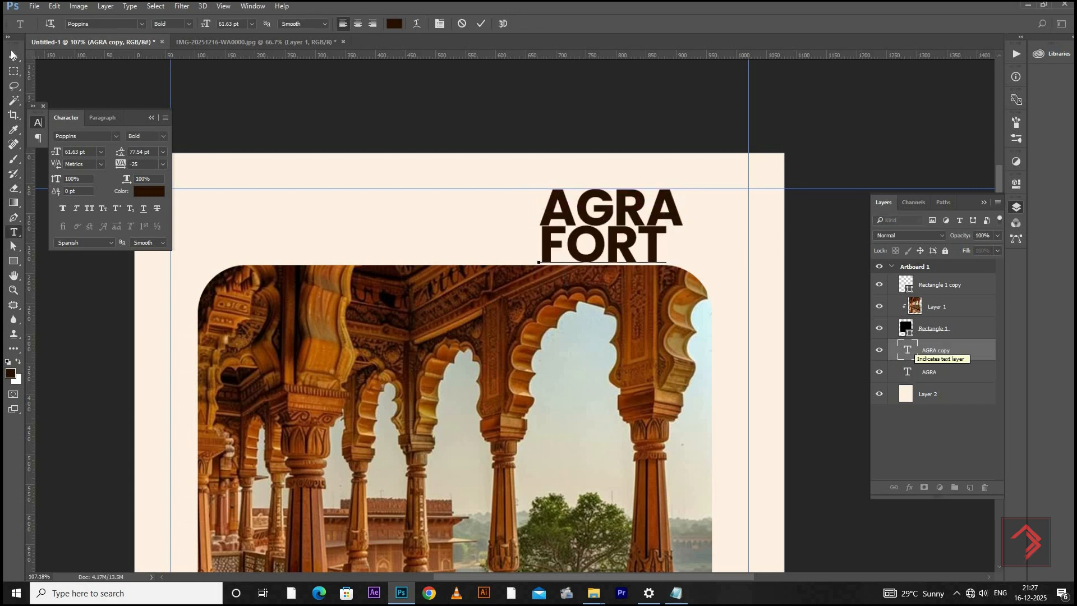
left_click(11, 55)
Scale the FORT text down to 40.8 pt and line up its left edge just beneath AGRA
scroll(574, 207, "up", 2)
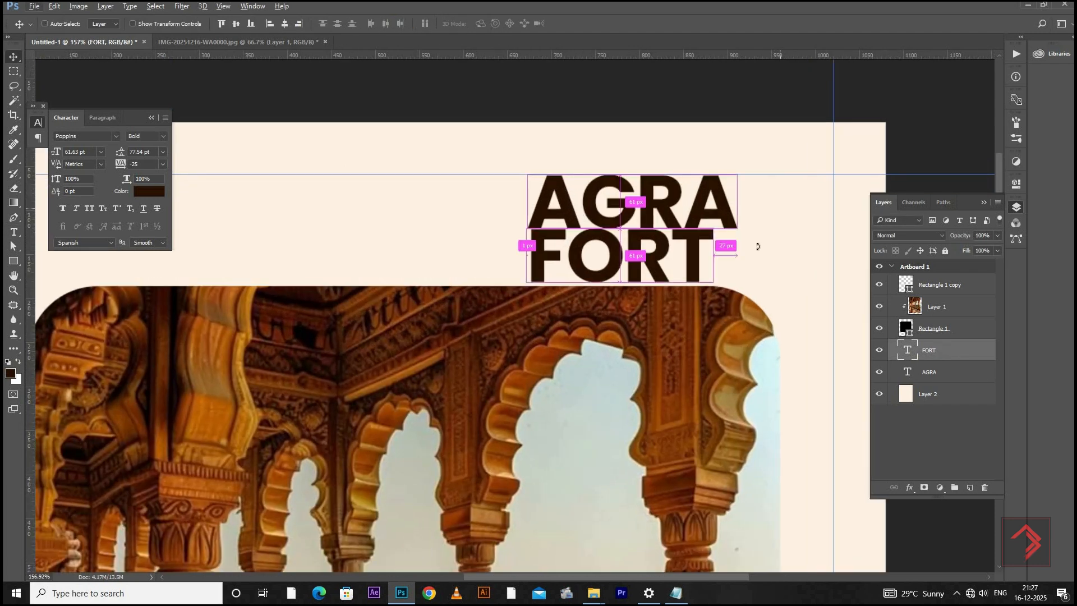
key("ctrl+t")
mouse_move(700, 227)
left_mouse_down()
mouse_move(698, 216)
mouse_move(681, 236)
left_mouse_up()
key("Return")
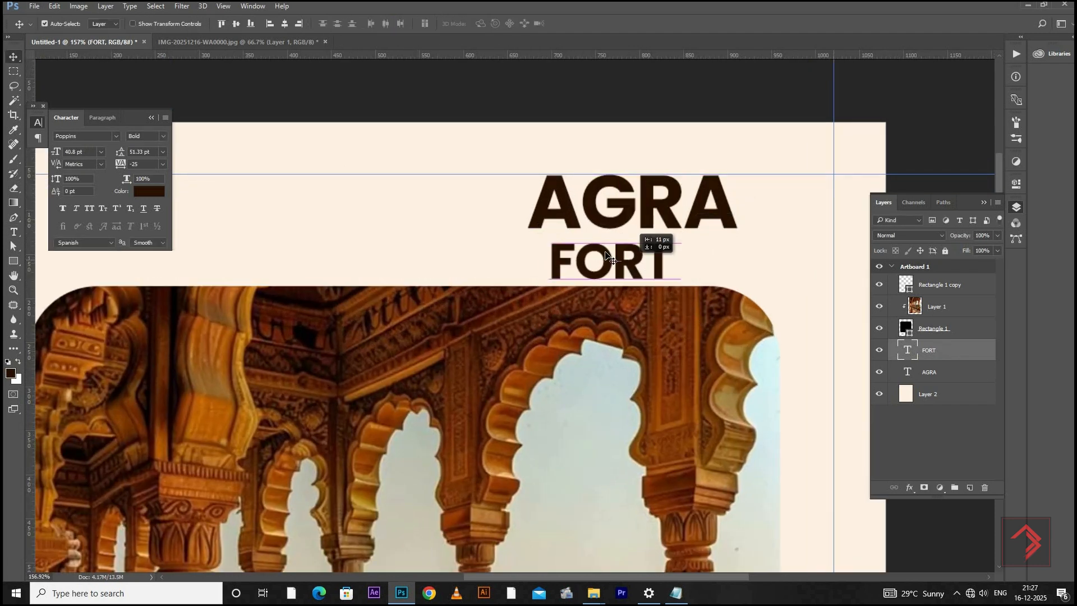
left_click_drag(651, 279, 620, 270)
Select the FORT and AGRA text layers together and shift them slightly right and down towards the photo
right_click(604, 254)
left_click(634, 273)
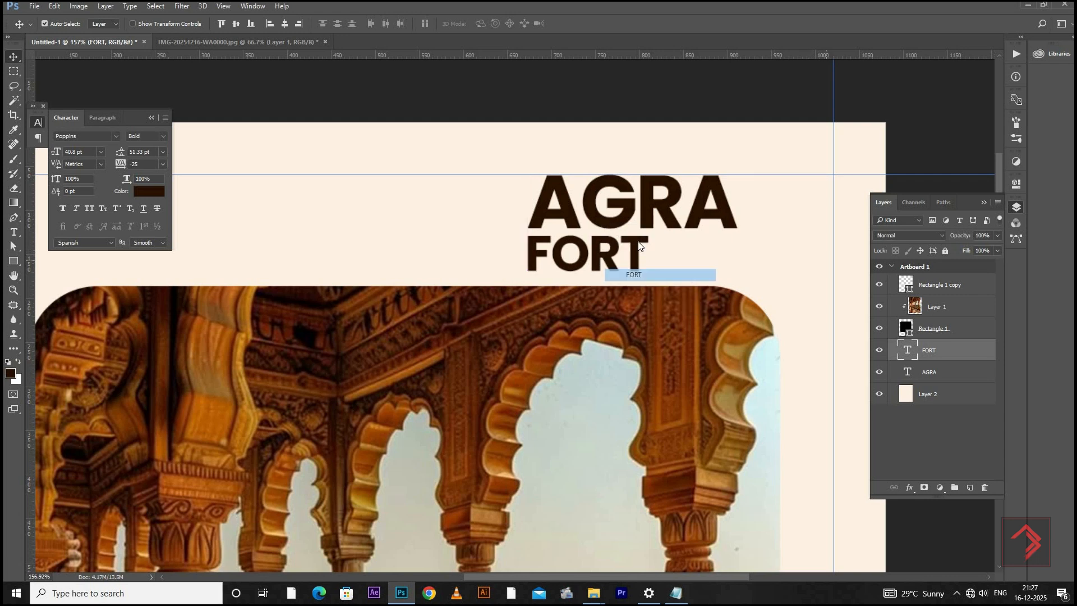
right_click(609, 224)
left_click(640, 242, "shift")
left_click_drag(609, 217, 629, 229)
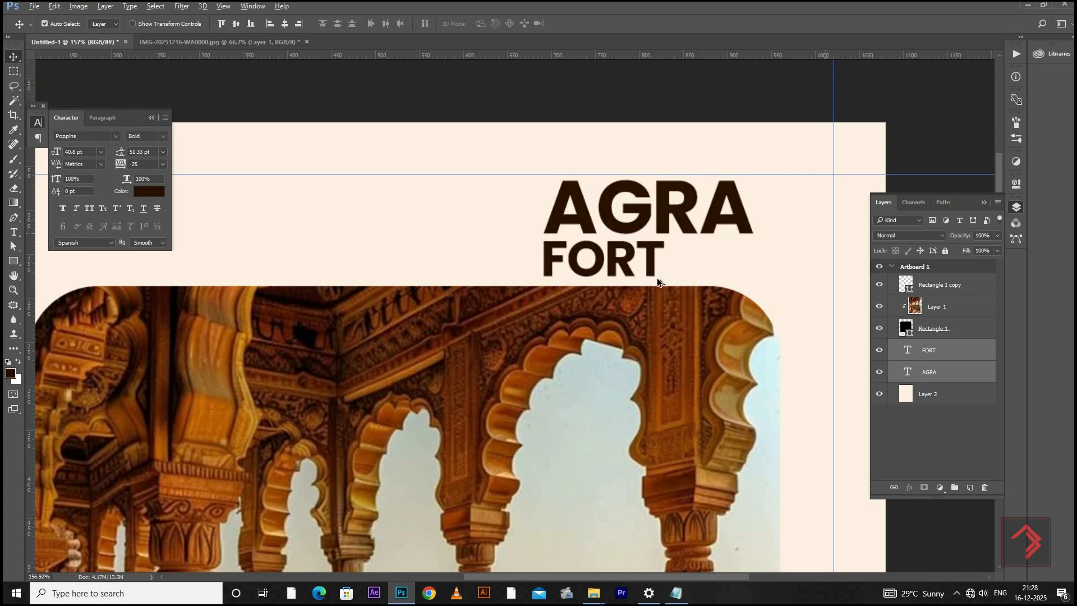
Copy the three lines "Quila Of Agra" from the Notepad notes and return to the Photoshop layout
scroll(623, 264, "down", 5)
scroll(657, 200, "down", 2)
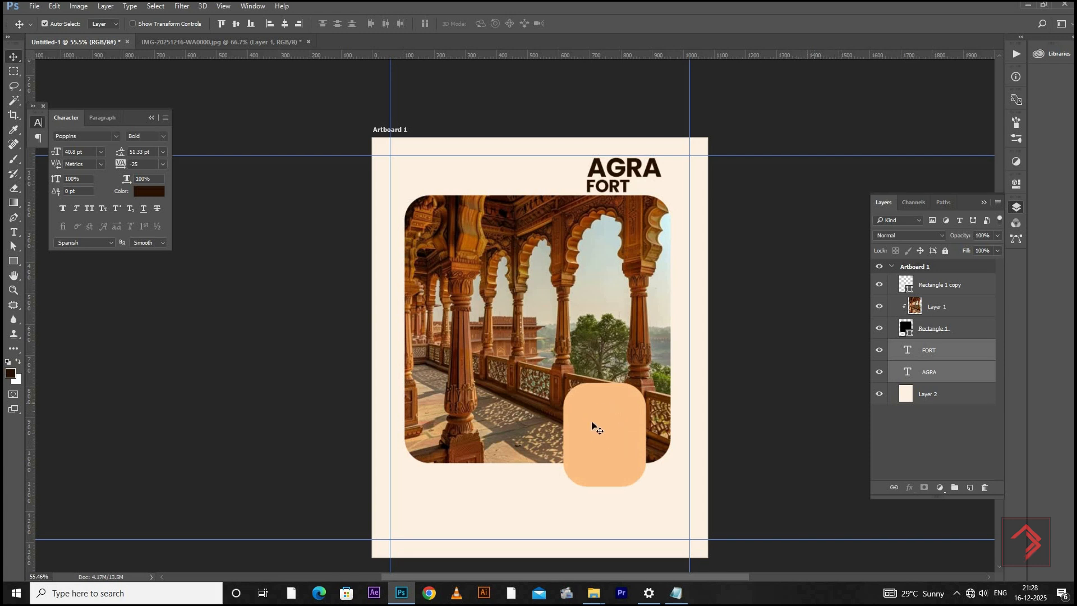
left_click(677, 593)
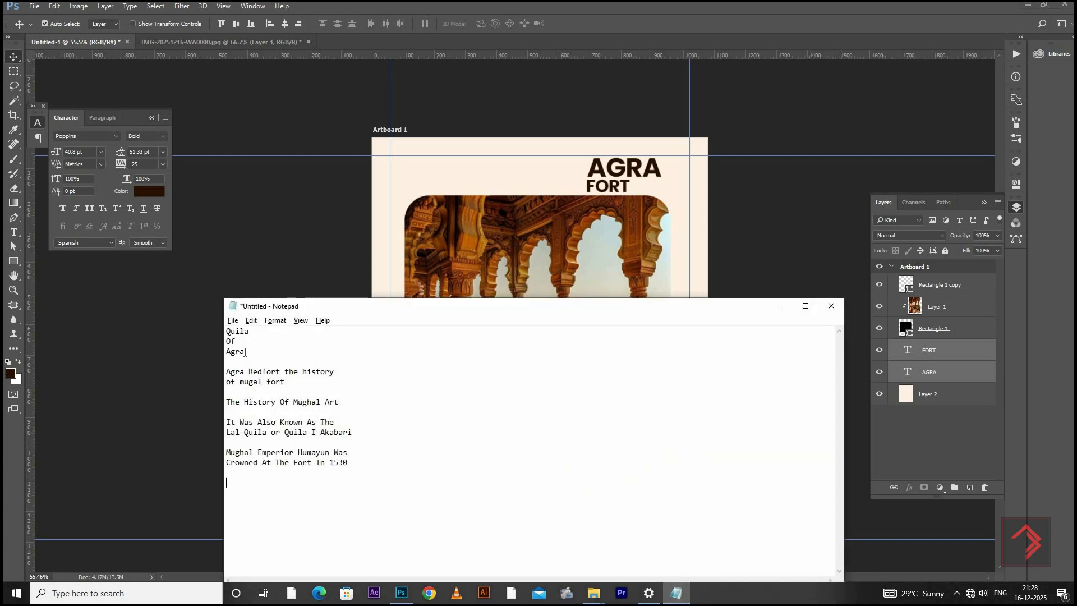
left_click(226, 333, "shift")
key("ctrl+c")
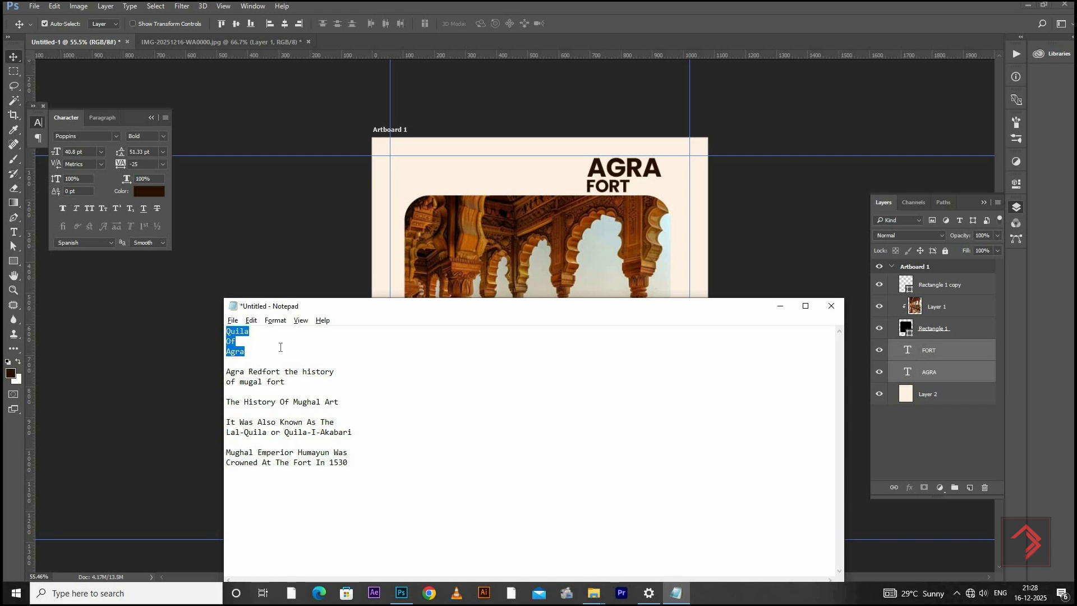
left_click(654, 295)
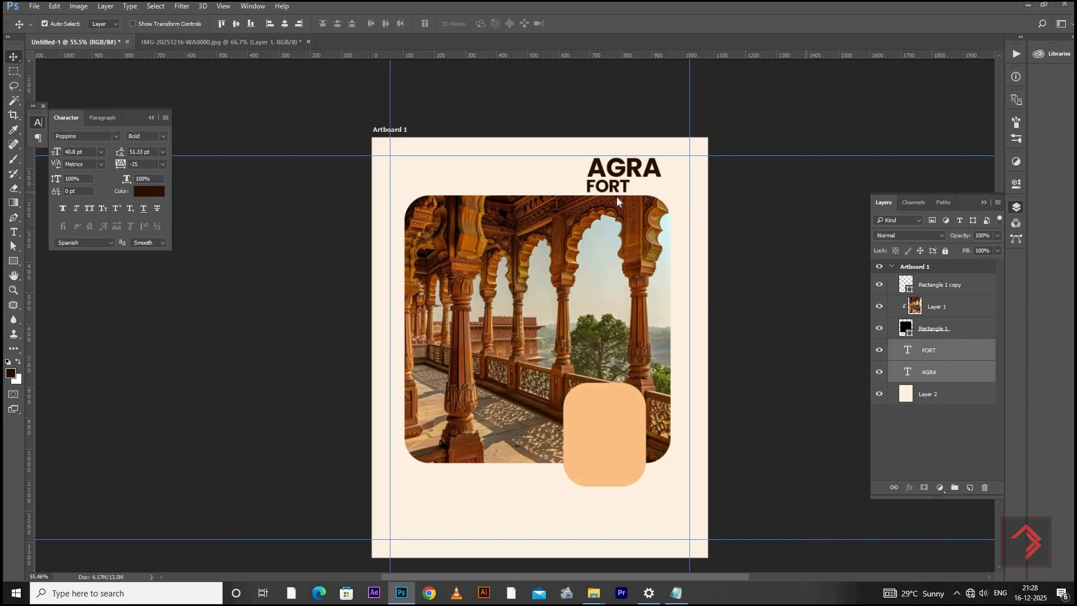
Duplicate the FORT text onto the orange rounded shape and bring the copy to the front of the layer stack
right_click(617, 197)
left_click(623, 205)
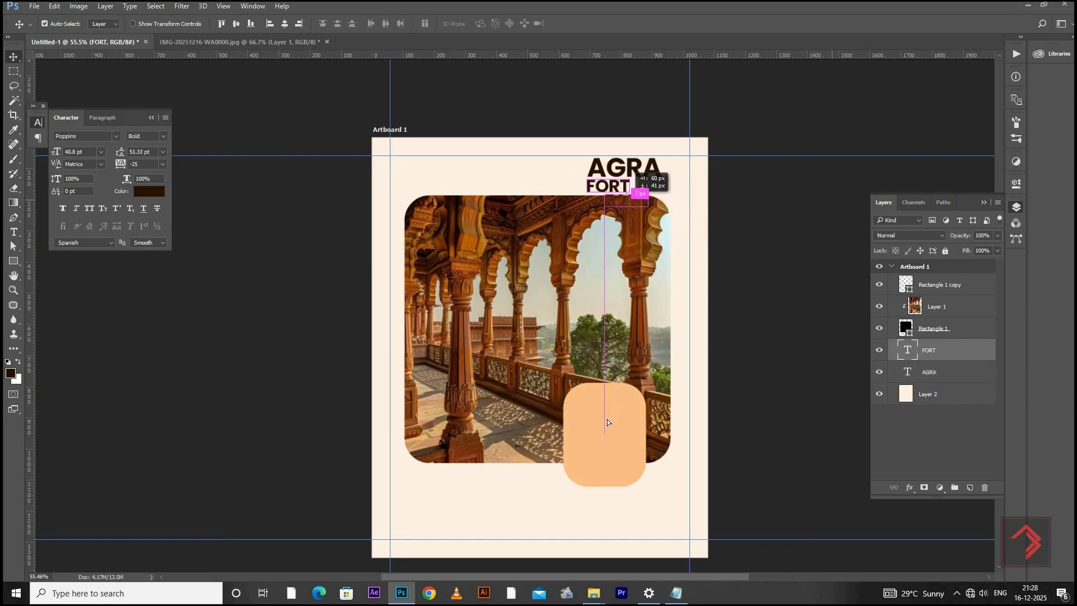
left_click_drag(607, 422, 612, 420)
key("ctrl+shift+bracketright")
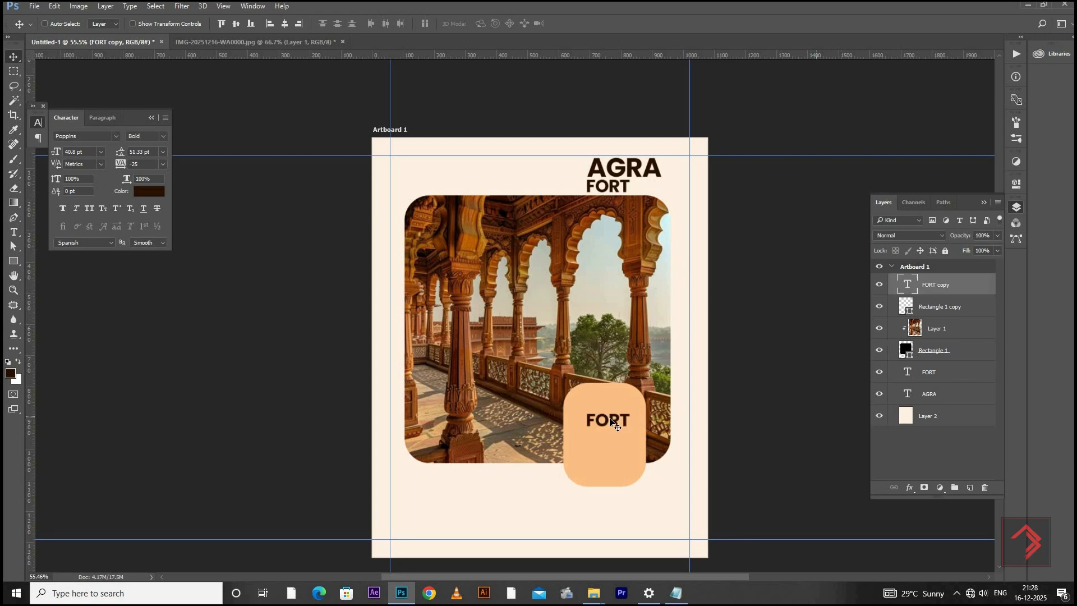
Replace the copy's text with the copied lines "Quila Of Agra" and shift it slightly up and left inside the orange shape
double_click(905, 285)
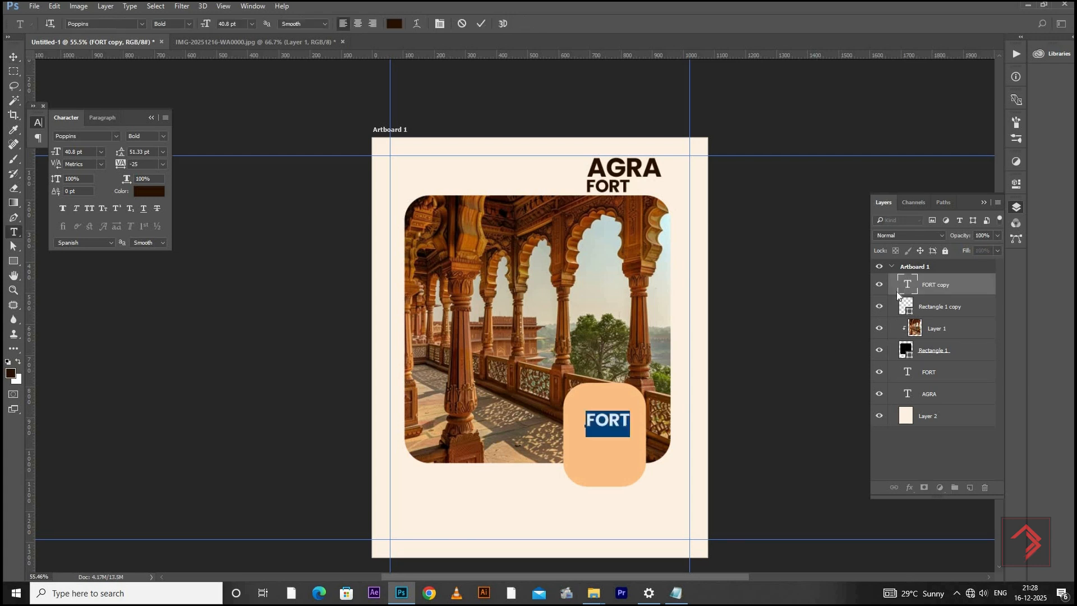
key("ctrl+v")
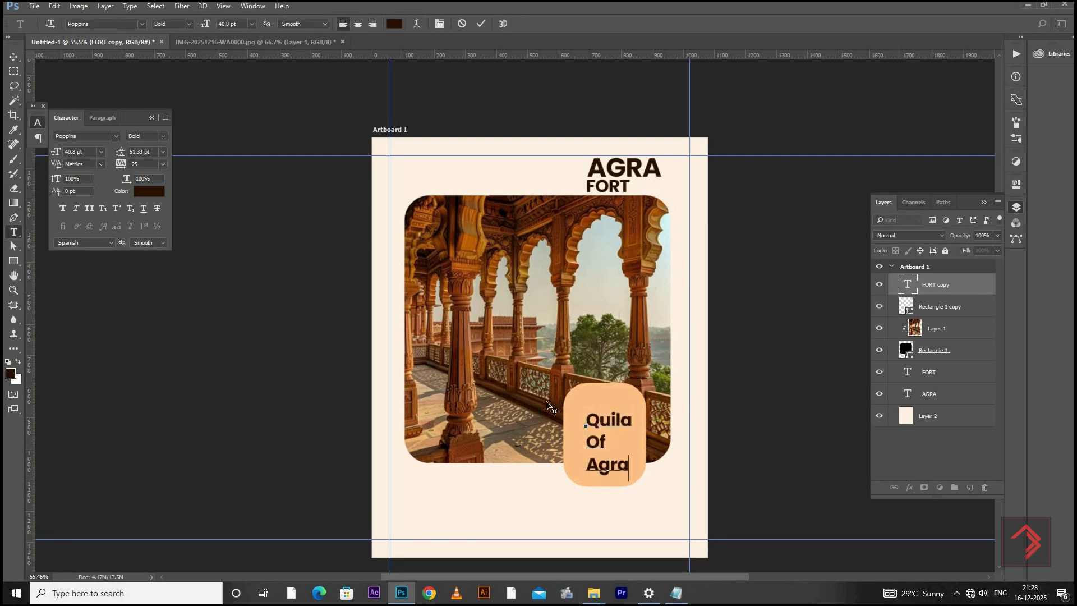
left_click(14, 56)
scroll(616, 405, "up", 3)
left_click_drag(616, 406, 684, 409)
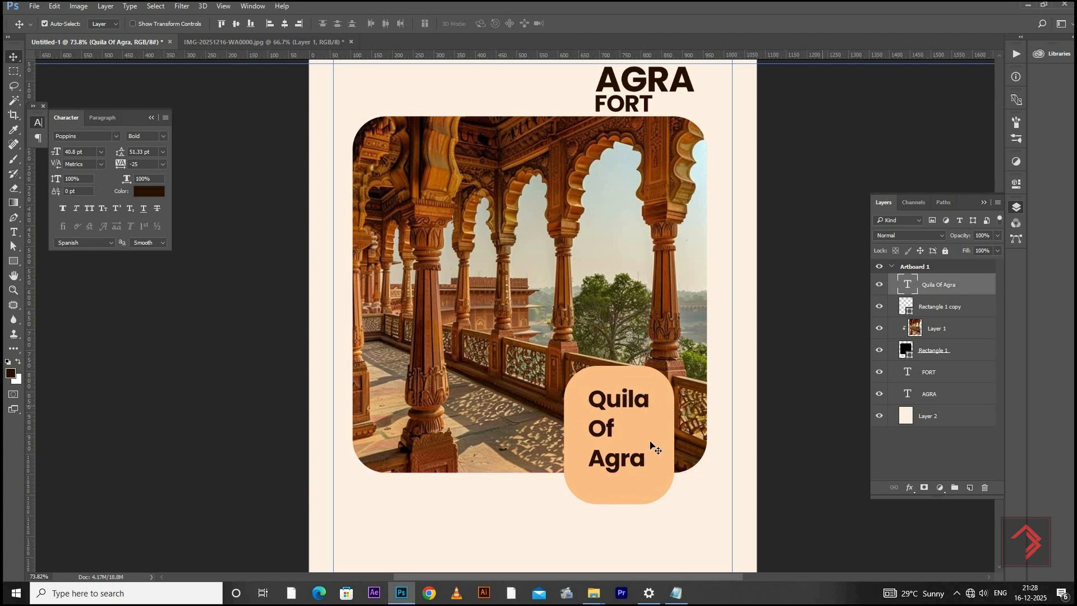
Duplicate the Quila Of Agra text directly below itself and set the copy to Poppins Regular
left_click_drag(623, 494, 623, 581)
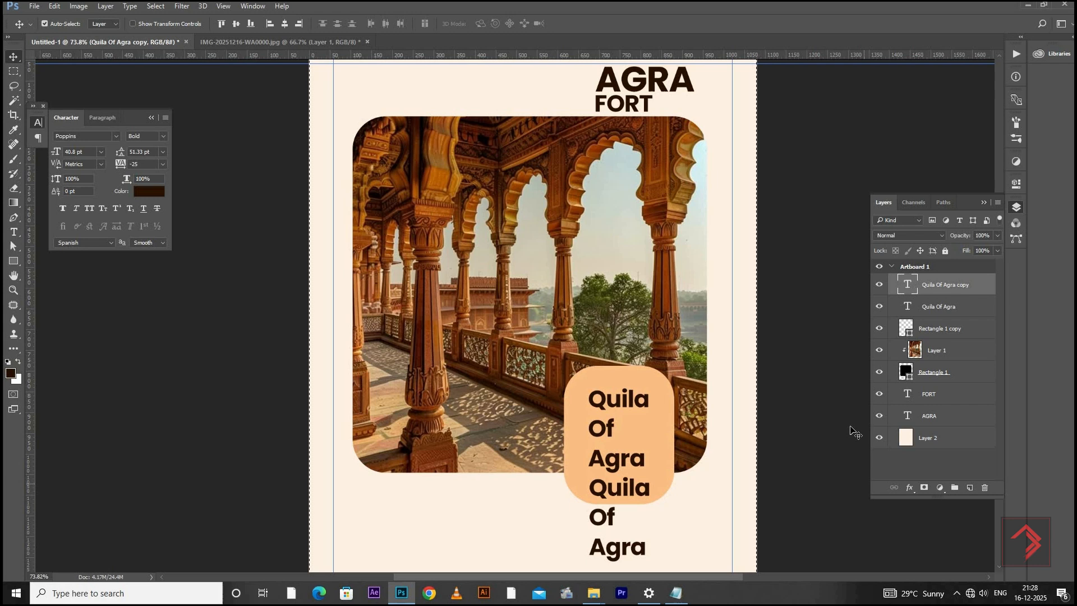
double_click(905, 279)
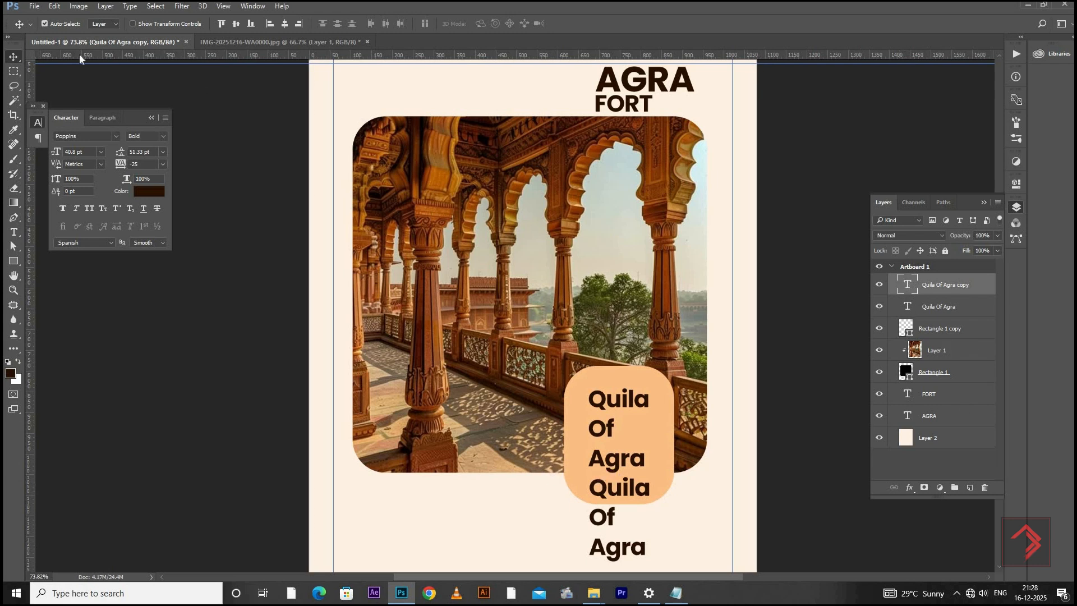
left_click(163, 136)
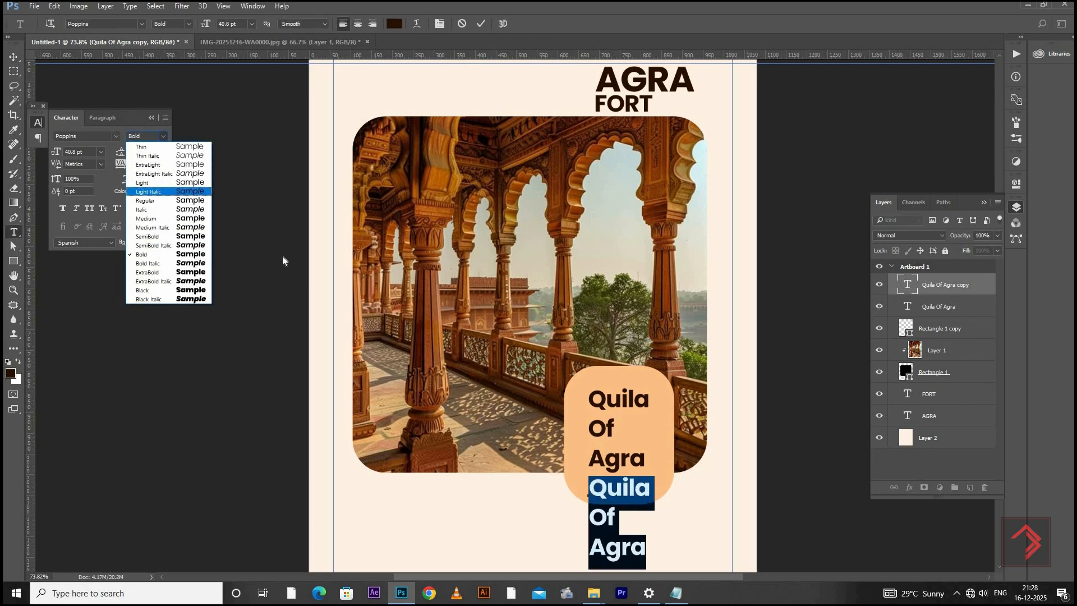
left_click(147, 201)
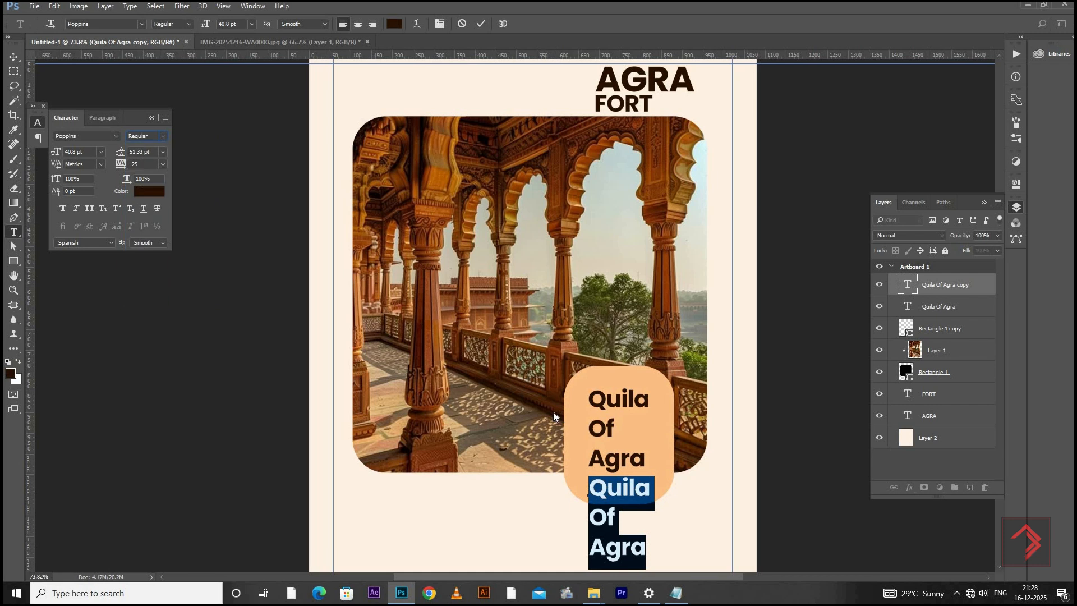
Merge the three lines of the lower text copy into the single line "Quila Of Agra"
left_click(590, 508)
key("BackSpace")
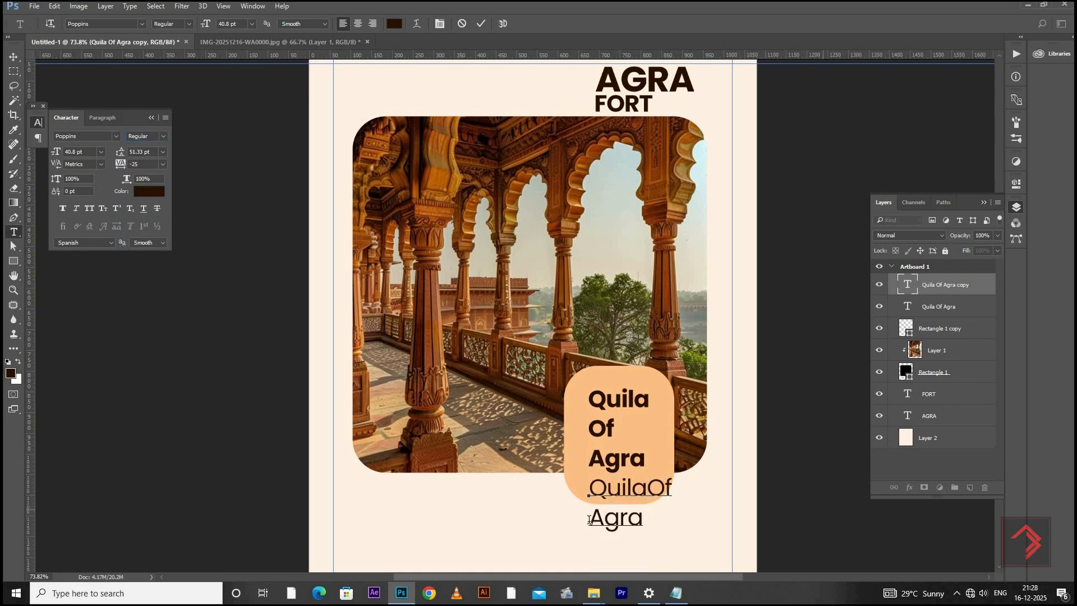
left_click(591, 521)
key("BackSpace")
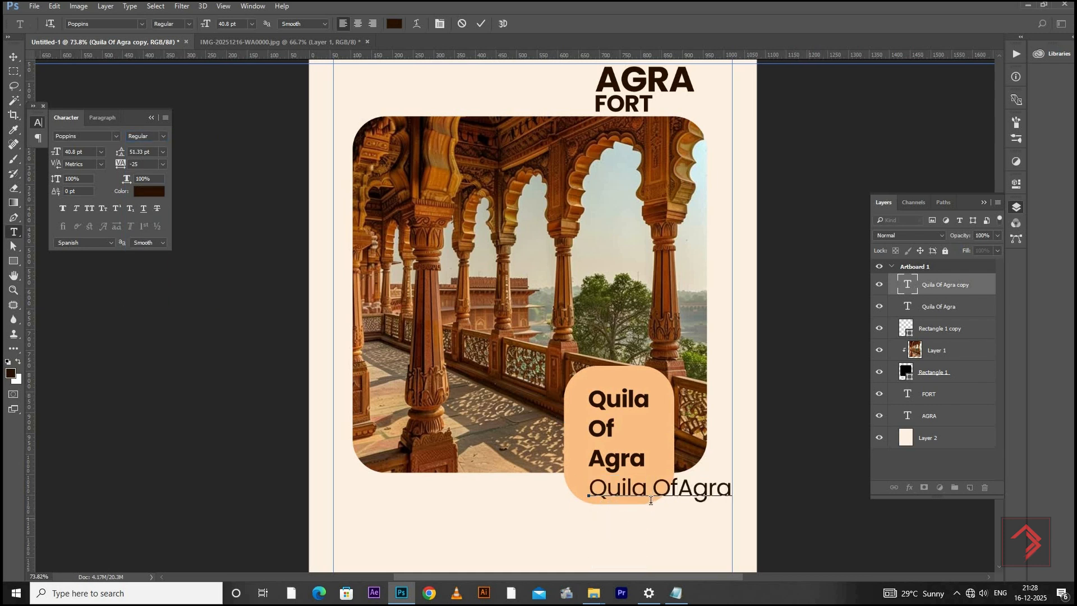
Replace the lower text copy with the two lines "Agra Redfort the history of mugal fort" copied from the Notepad notes
key("ctrl+a")
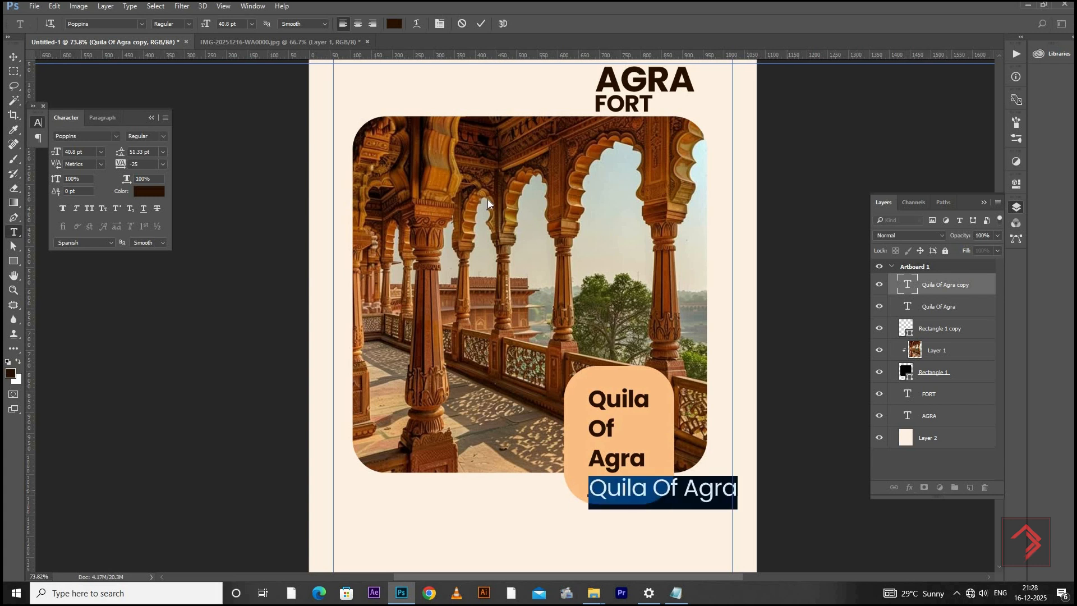
key("alt+Tab")
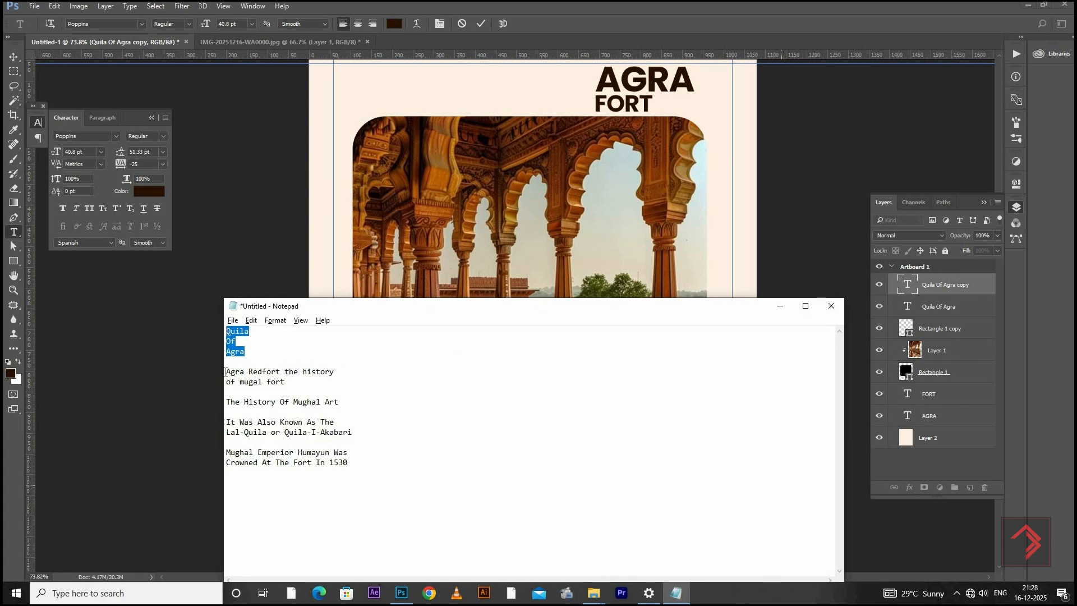
left_click_drag(225, 371, 375, 371)
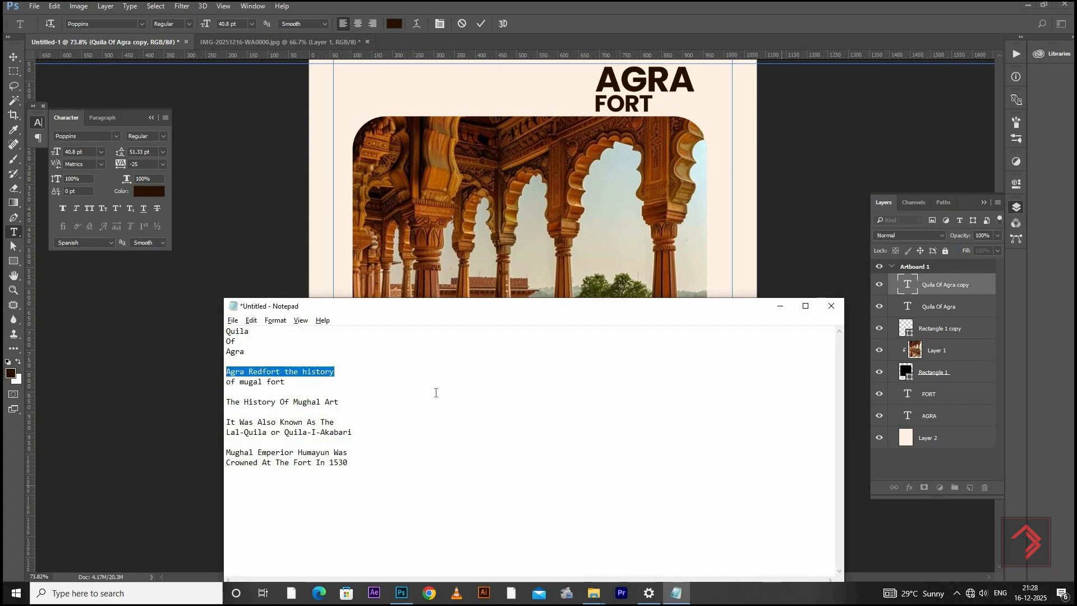
mouse_move(226, 371)
left_mouse_down()
mouse_move(276, 381)
mouse_move(226, 381)
mouse_move(224, 372)
left_mouse_up()
key("ctrl+c")
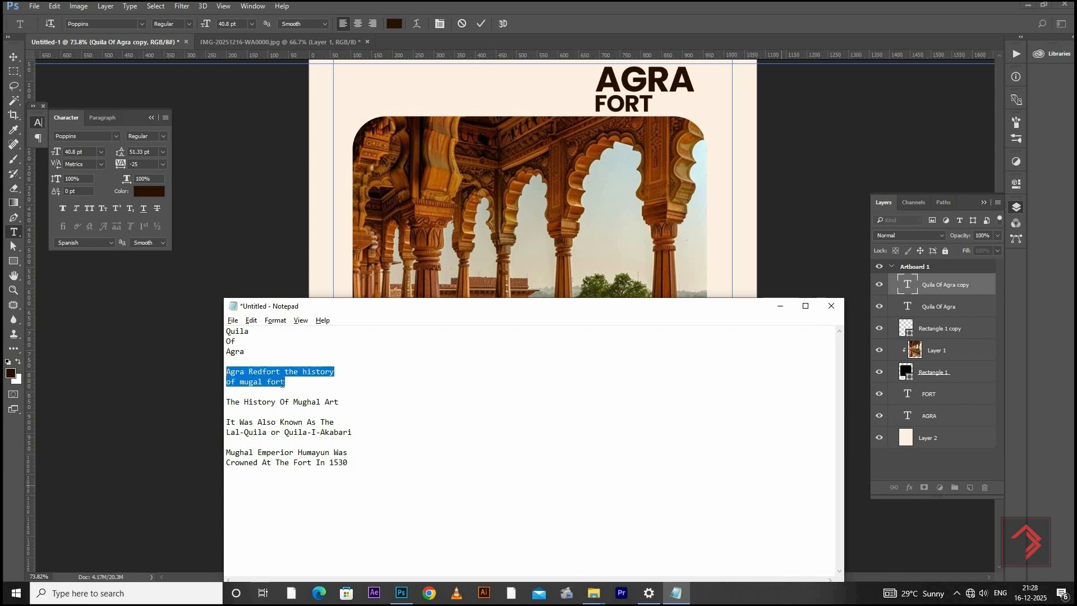
key("alt+Tab")
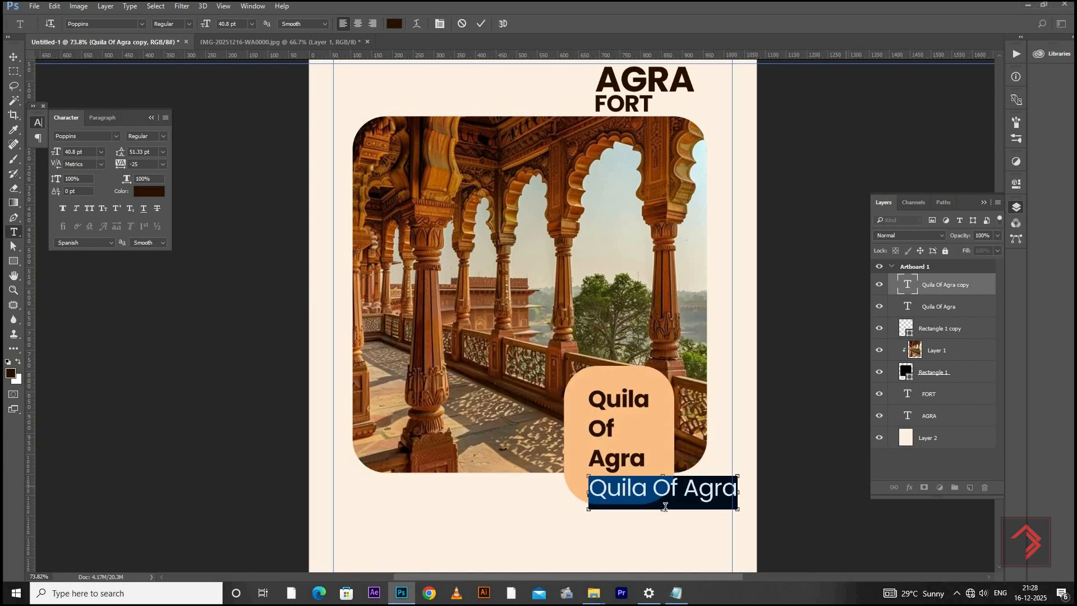
key("ctrl+v")
Set the two-line "Agra Redfort" text to 18 pt and tighten its leading to 16.31 pt
key("ctrl+a")
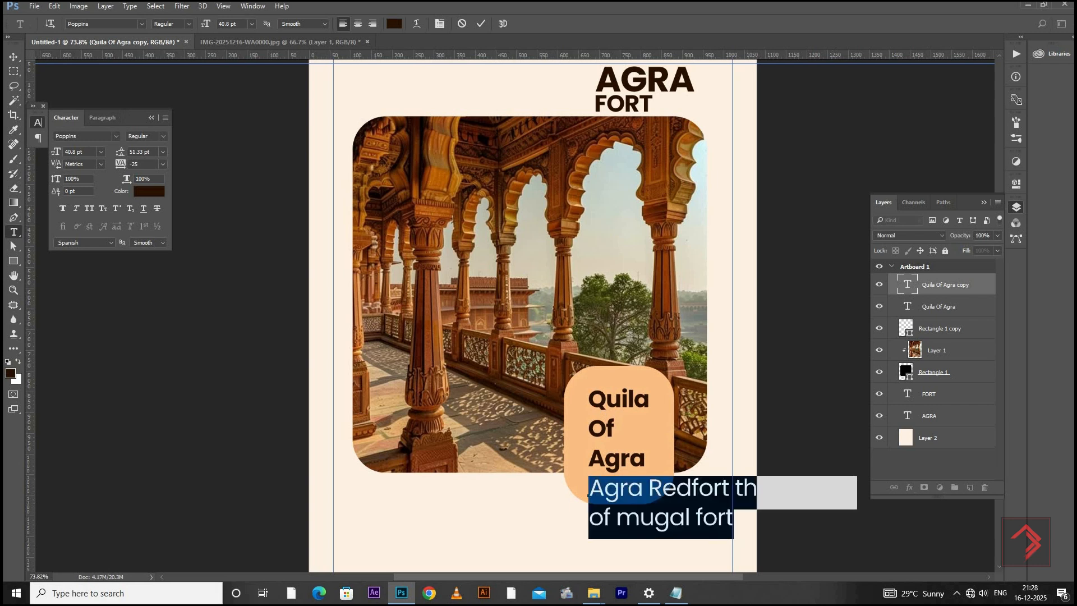
type("18")
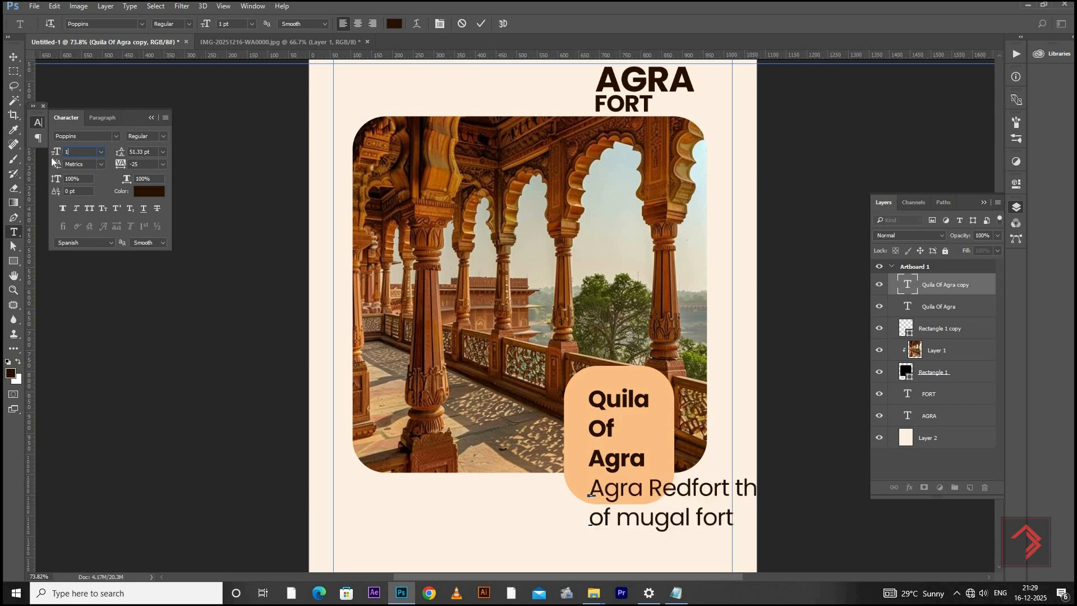
key("Return")
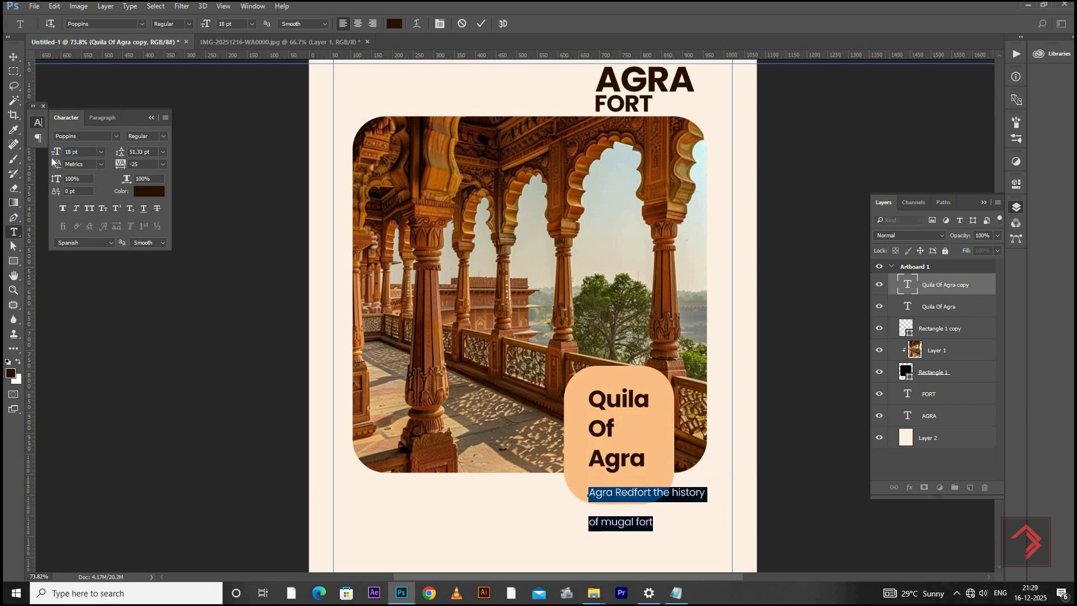
key("alt+space")
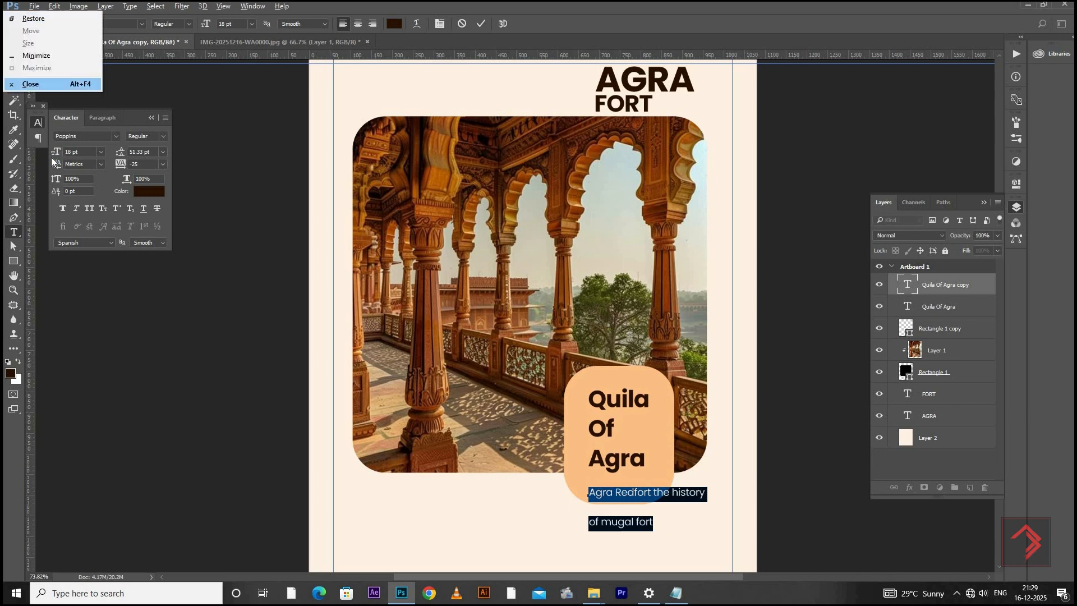
left_click(624, 490)
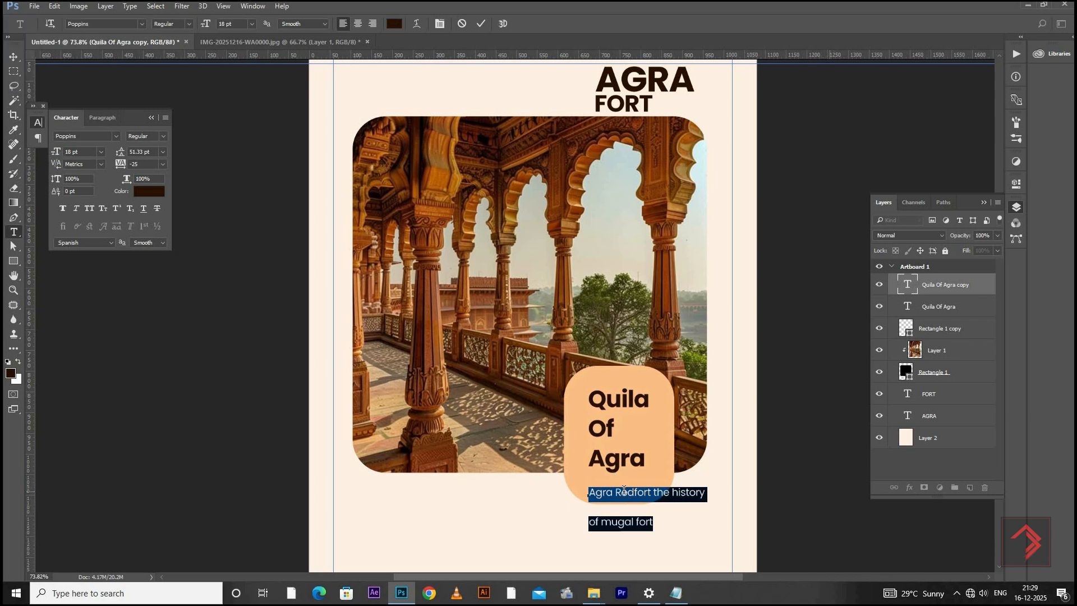
key("alt+Up")
key("alt+Up")
key("alt+Up")
key("alt+Up")
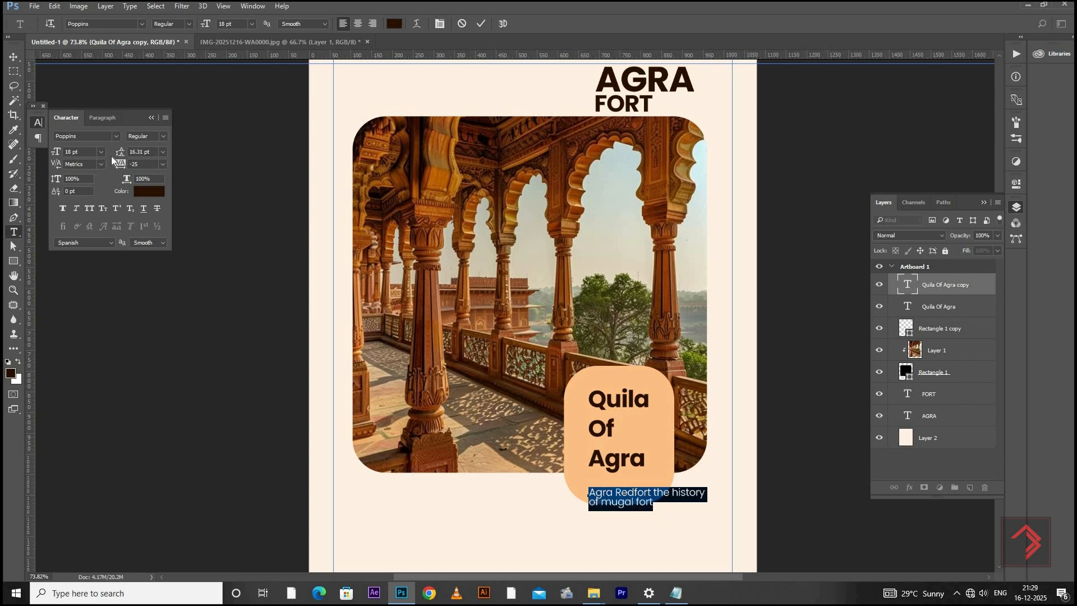
Set the leading of the two-line "Agra Redfort" text to 17 pt
left_click(139, 151)
type("17")
key("Return")
left_click(14, 57)
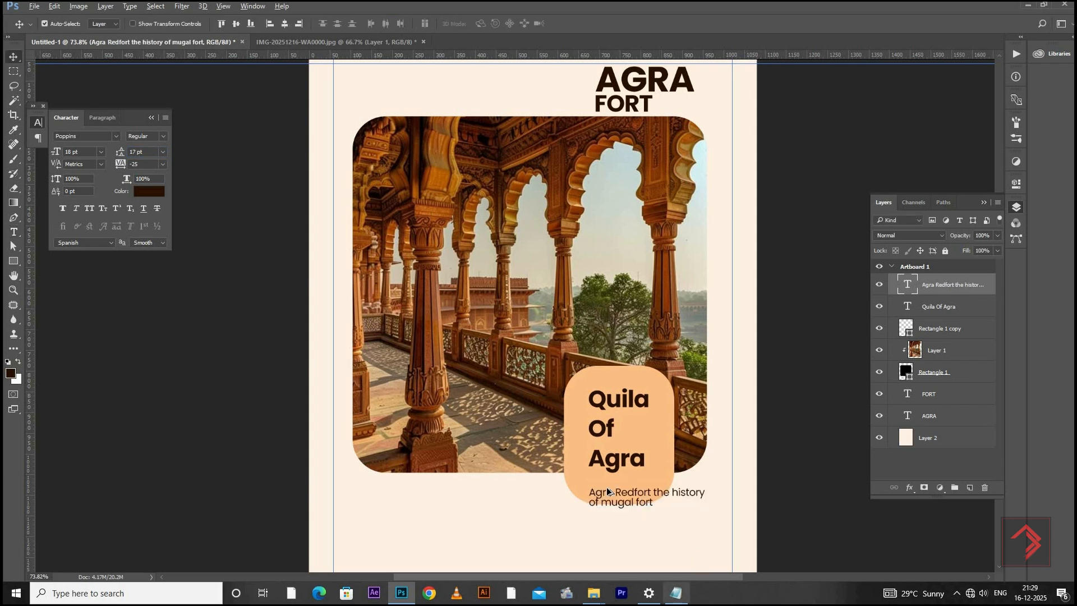
Move the "Agra Redfort" text up inside the orange shape and align the Quila Of Agra heading with its left edge
scroll(636, 497, "up", 8)
left_click_drag(611, 483, 581, 462)
left_click_drag(666, 466, 666, 462)
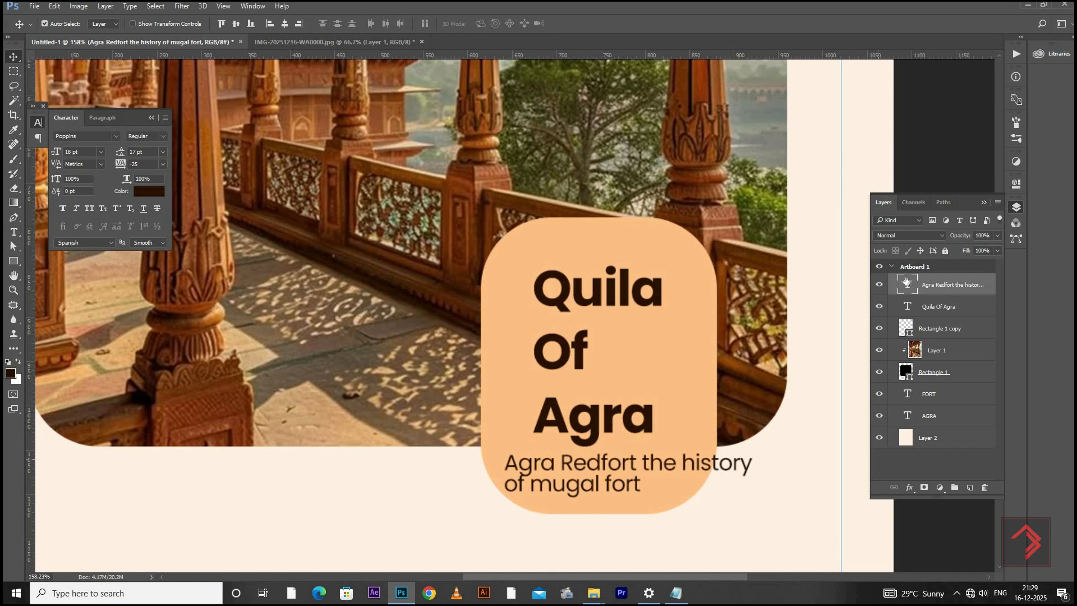
right_click(572, 352)
left_click(601, 358)
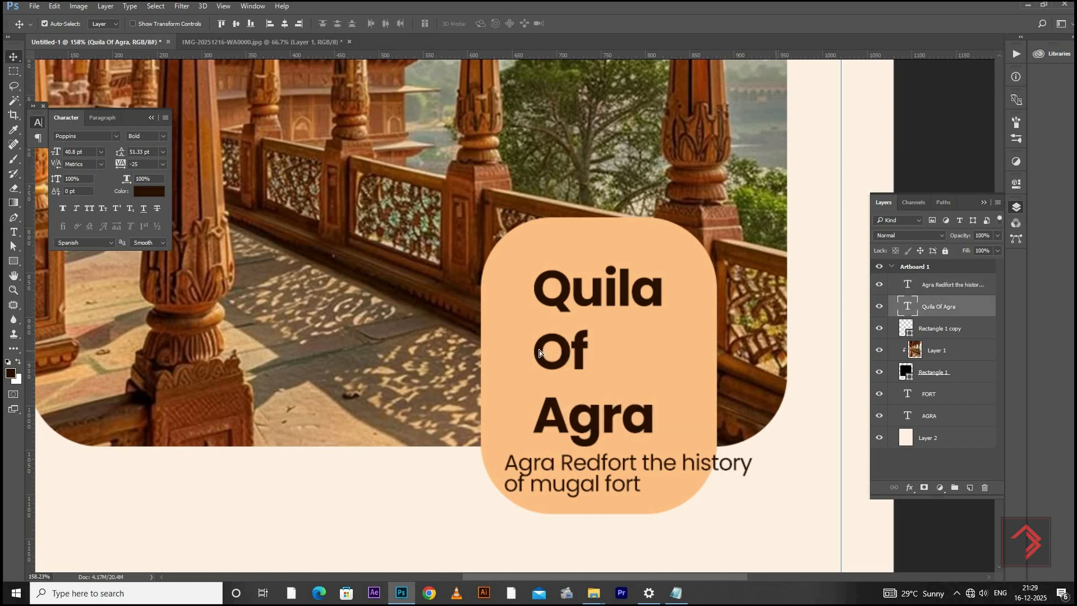
left_click_drag(539, 350, 511, 350)
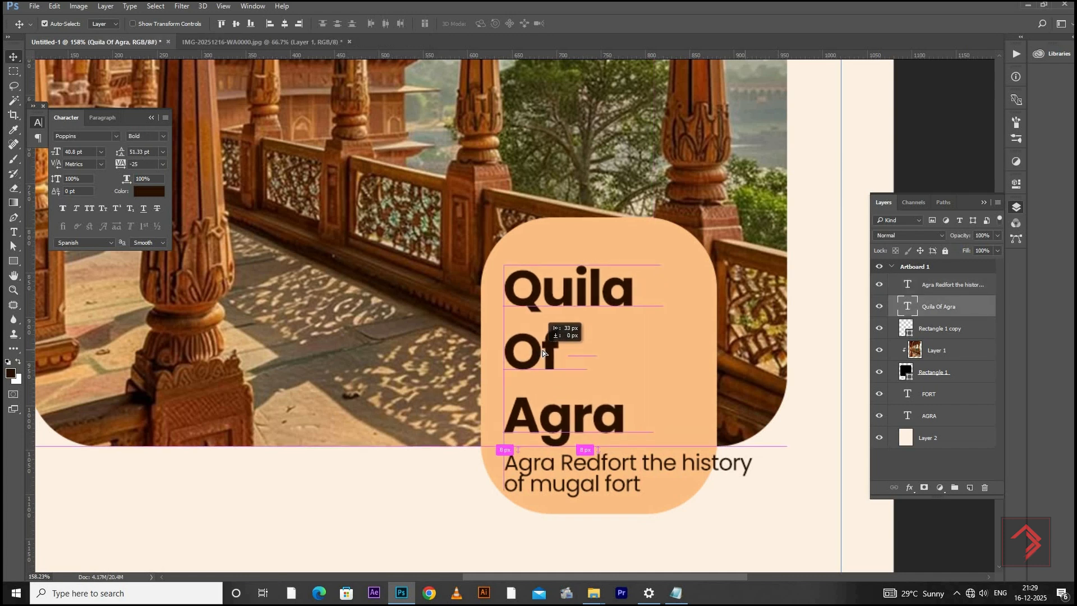
Break the "Agra Redfort" text into the three lines "Agra Redfort", "the history of" and "mugal fort"
double_click(908, 303)
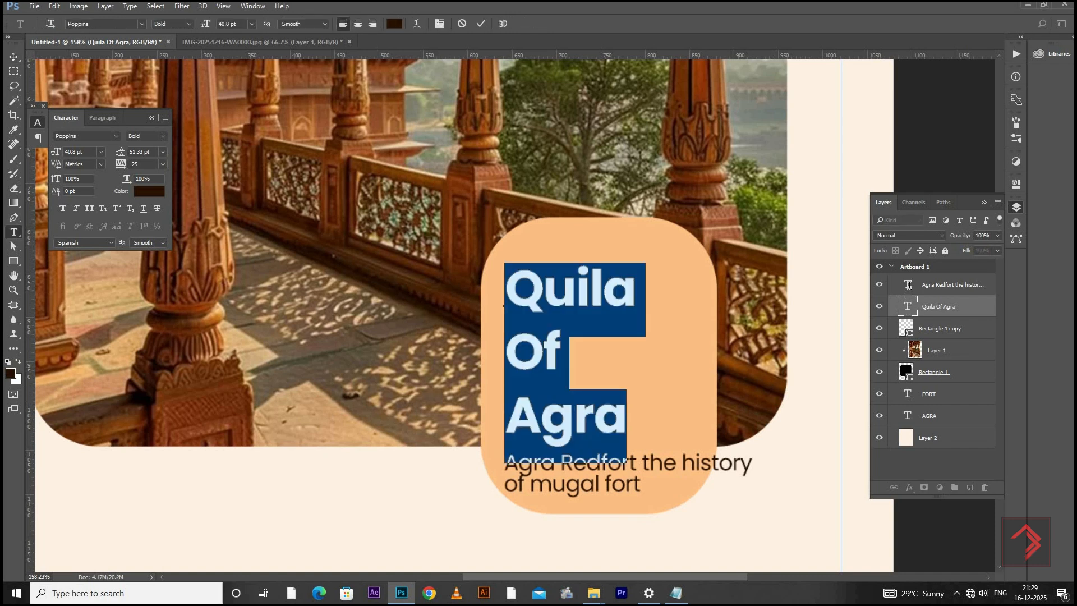
double_click(908, 285)
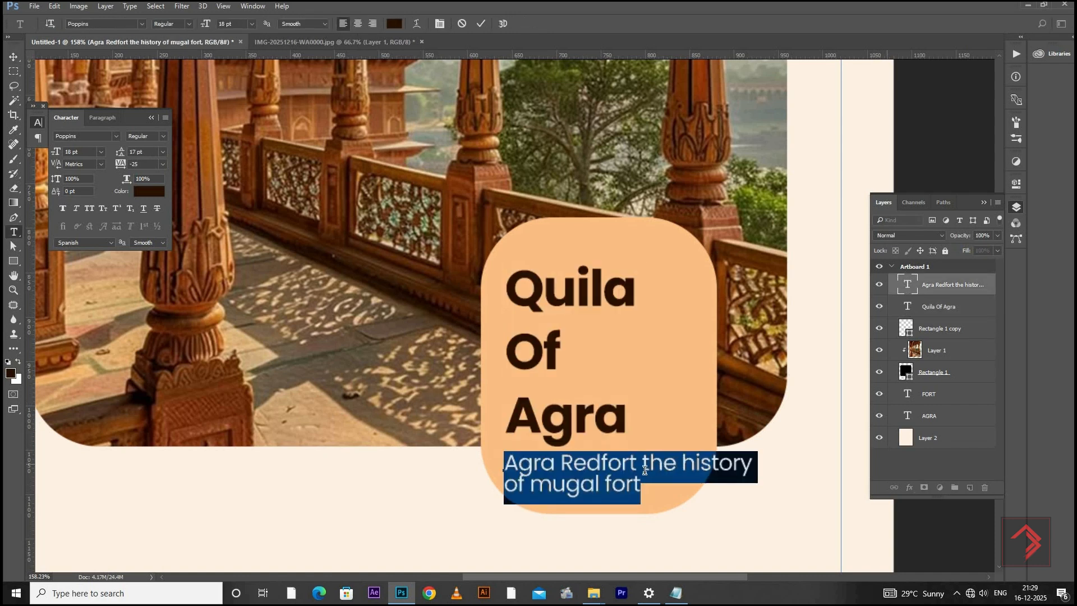
left_click(675, 462)
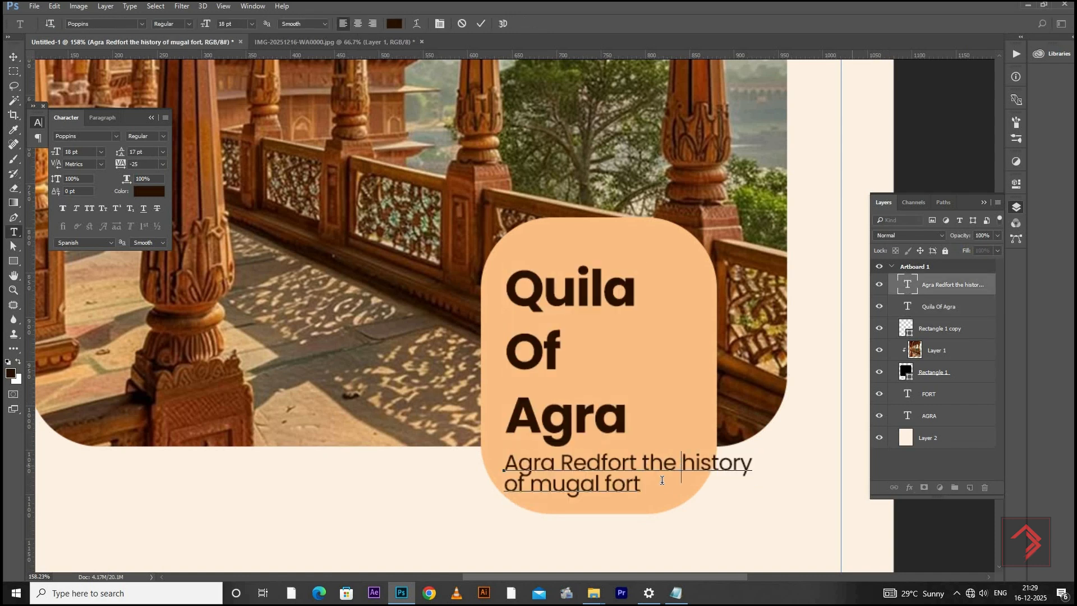
key("BackSpace")
key("Return")
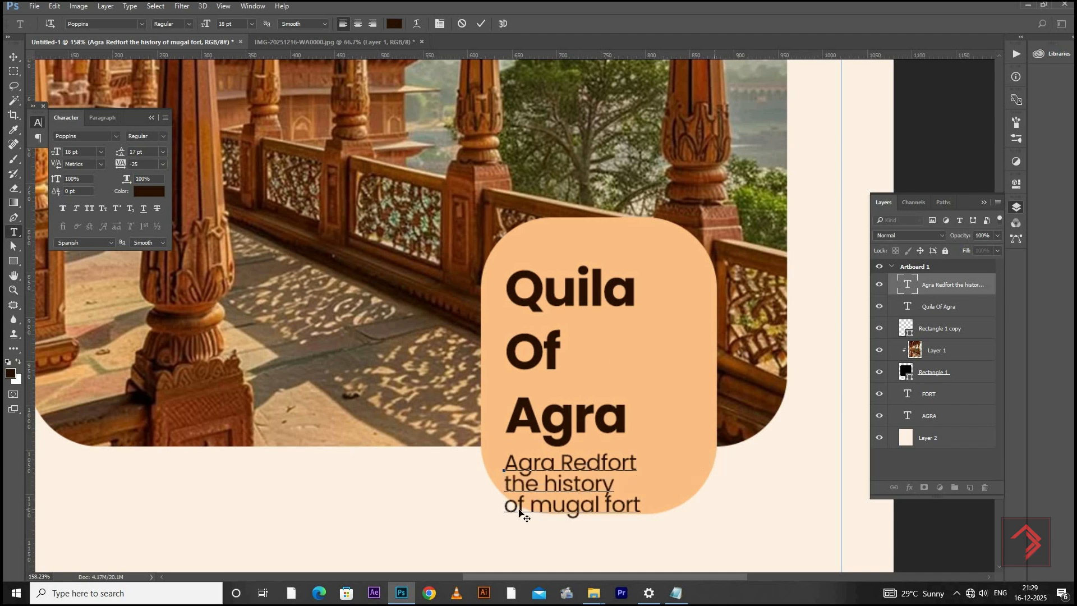
key("BackSpace")
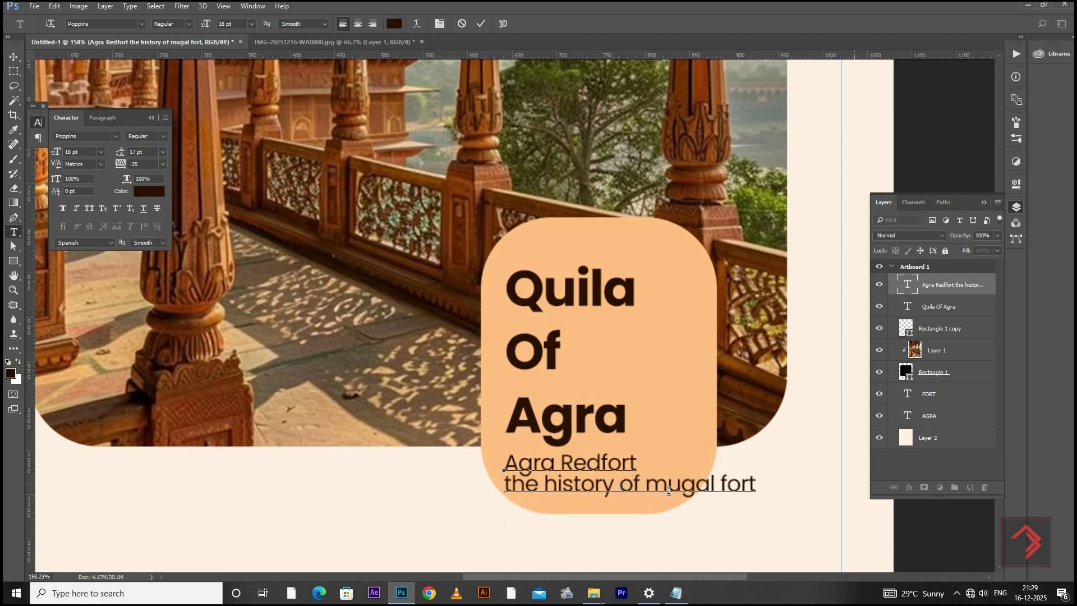
key("BackSpace")
key("Return")
key("ctrl+a")
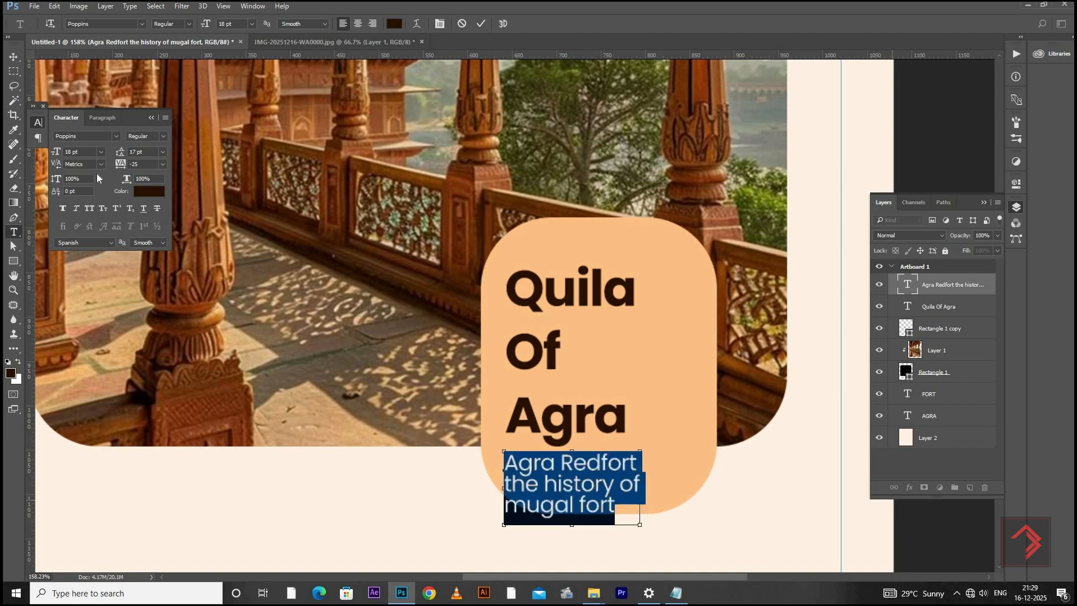
left_click_drag(79, 152, 36, 156)
Move the Quila Of Agra heading and the three-line text below it slightly up within the orange shape
left_click(13, 56)
left_click_drag(564, 278, 562, 265)
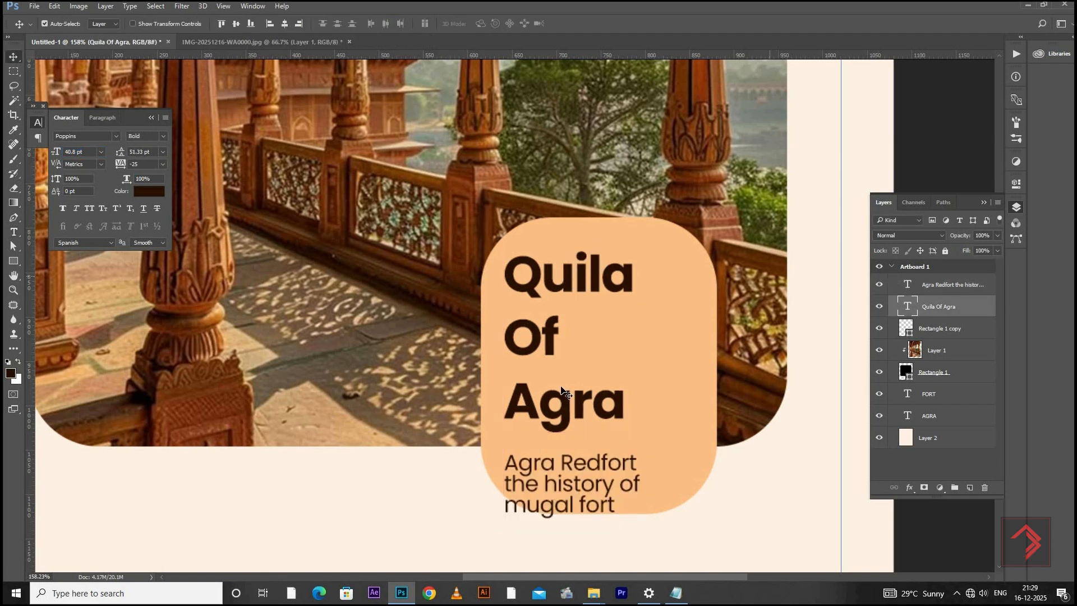
left_click_drag(556, 458, 554, 441)
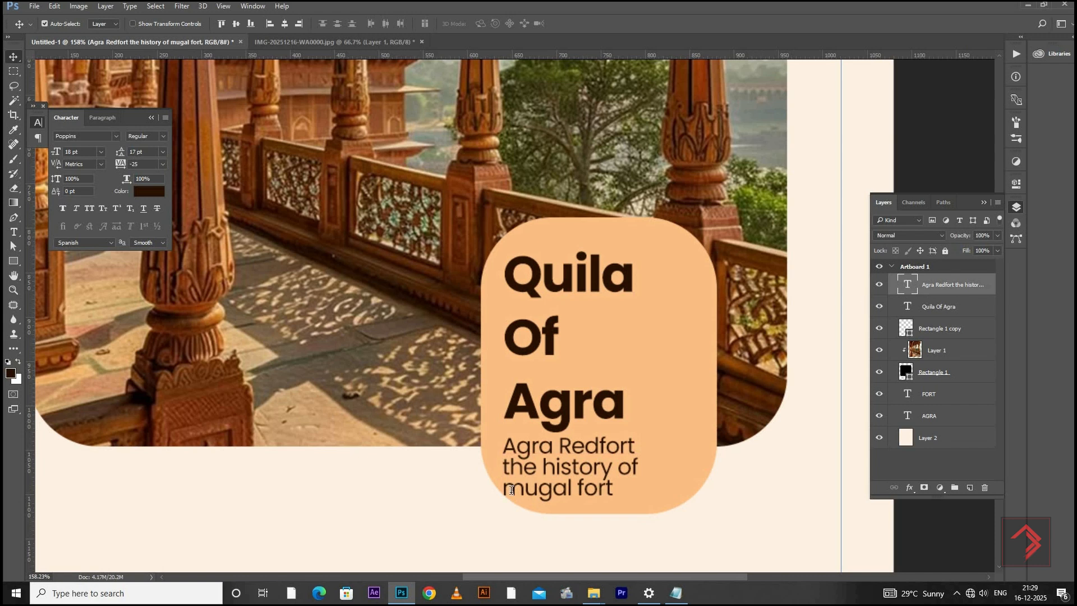
Rearrange the "Agra Redfort" text into the two lines "Agra Redfort the" and "history of mugal fort"
double_click(503, 465)
left_click(665, 459)
key("Delete")
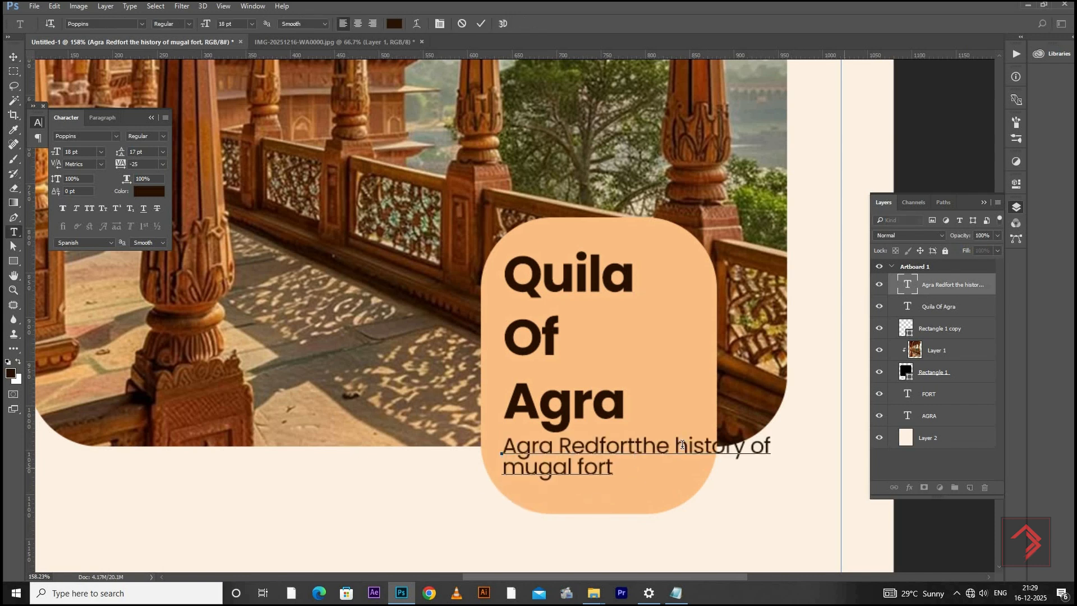
key("Return")
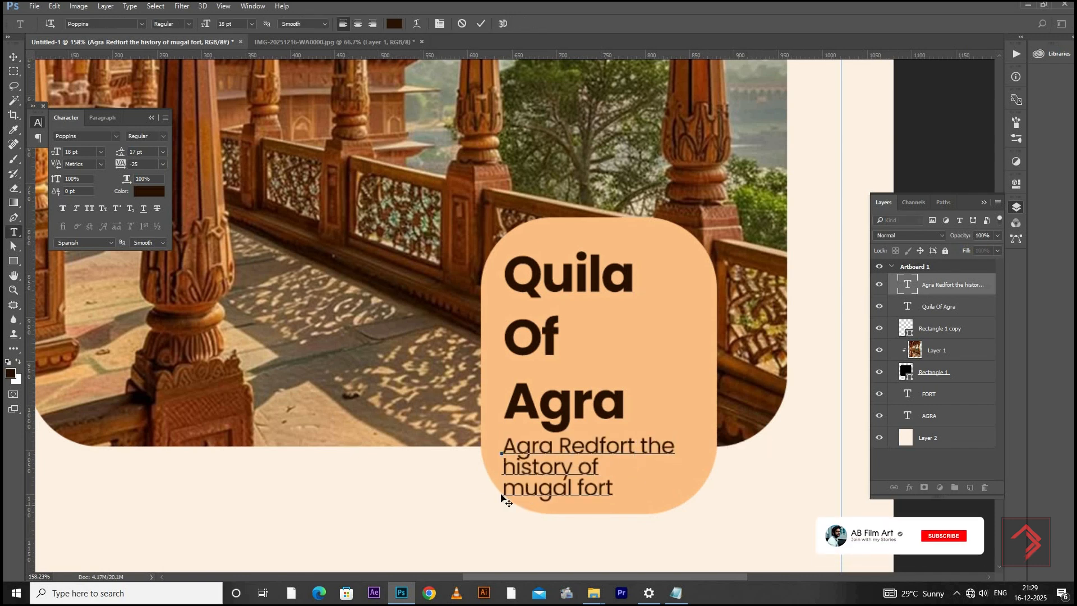
left_click(503, 498)
key("BackSpace")
Set the two-line "Agra Redfort" text to 16 pt and shift it slightly down from the heading
key("ctrl+a")
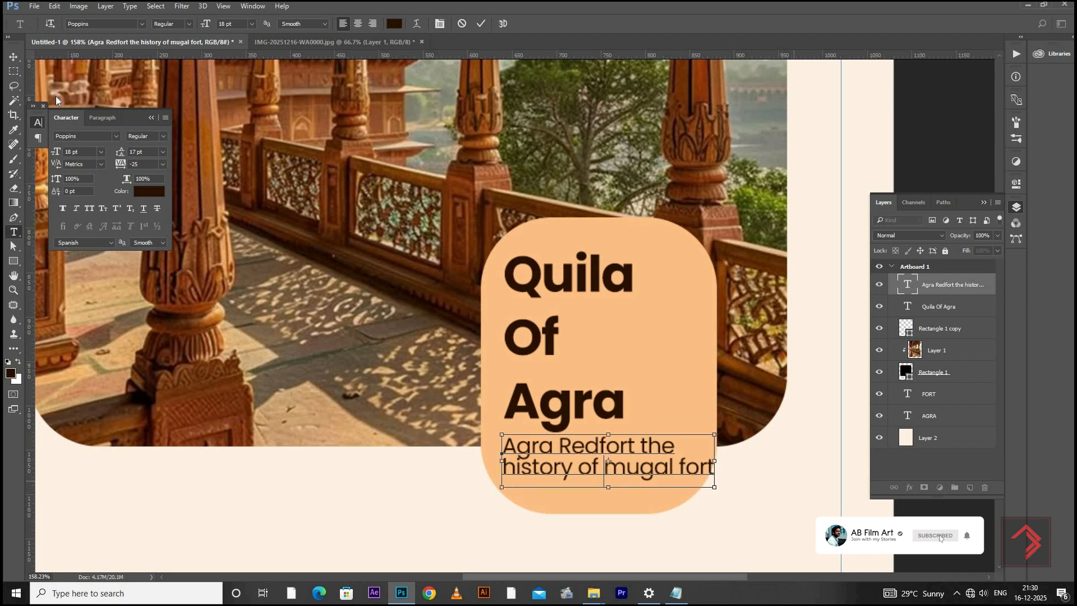
left_click_drag(80, 152, 33, 157)
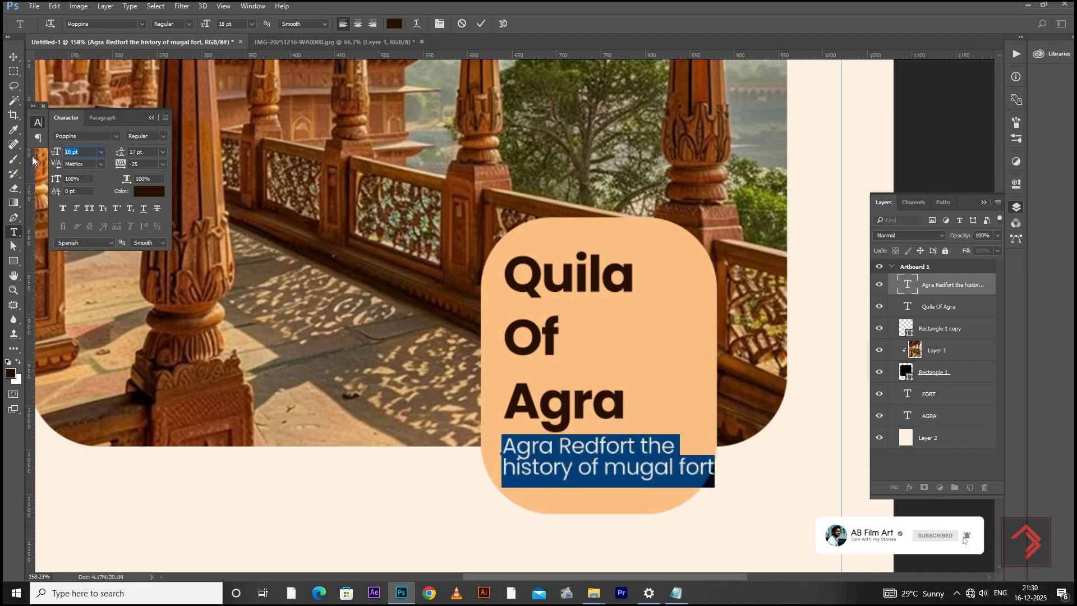
type("16")
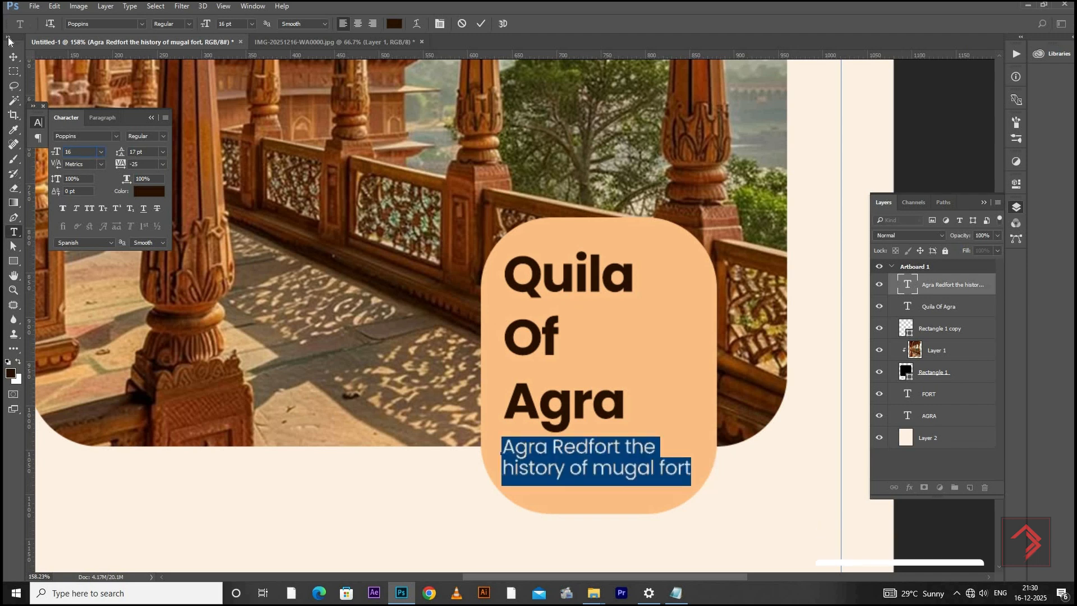
left_click(12, 61)
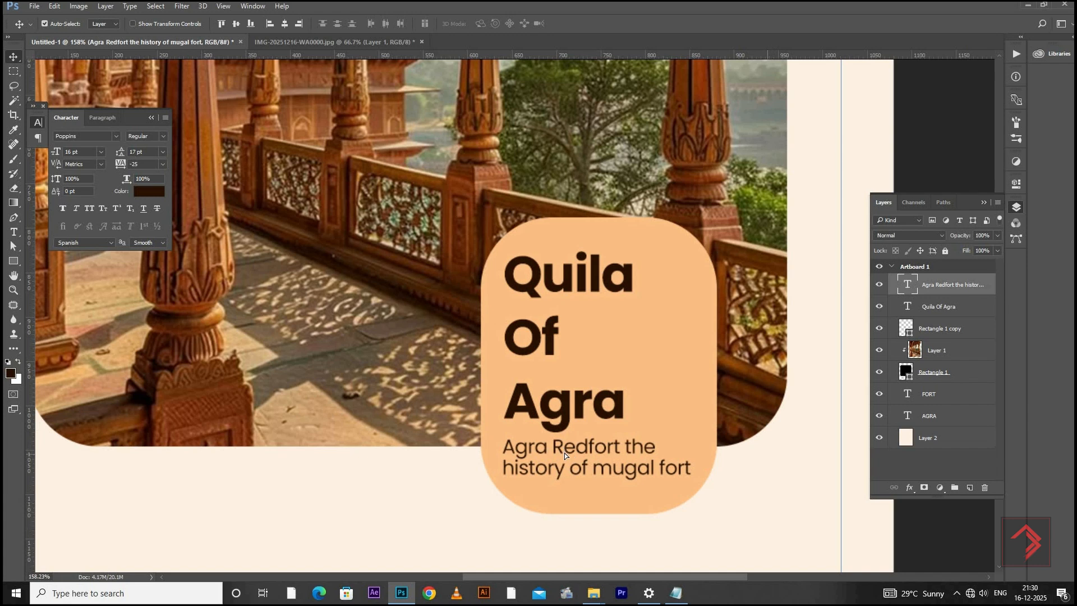
left_click_drag(565, 453, 565, 459)
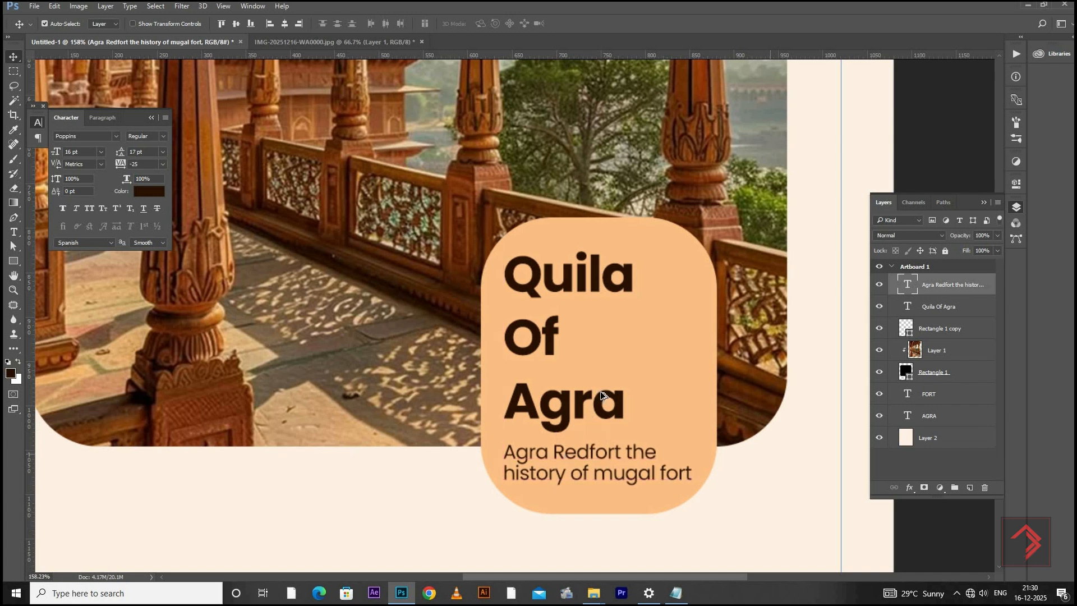
Duplicate the "Agra Redfort" text three times in a row along the artboard's bottom guide, at the left, centre and right
scroll(600, 392, "down", 5)
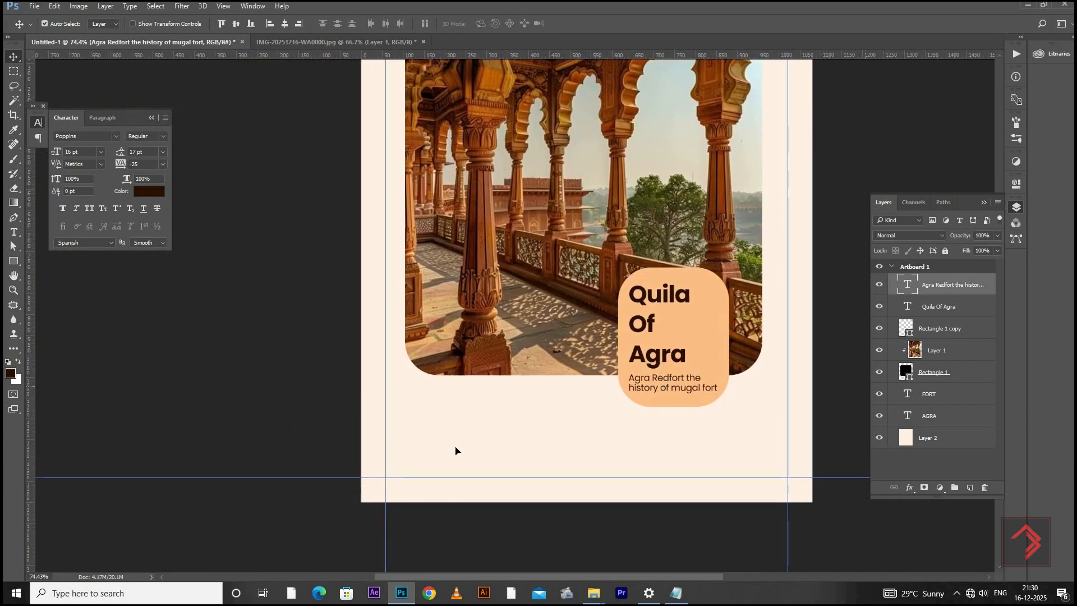
left_click_drag(674, 381, 443, 466)
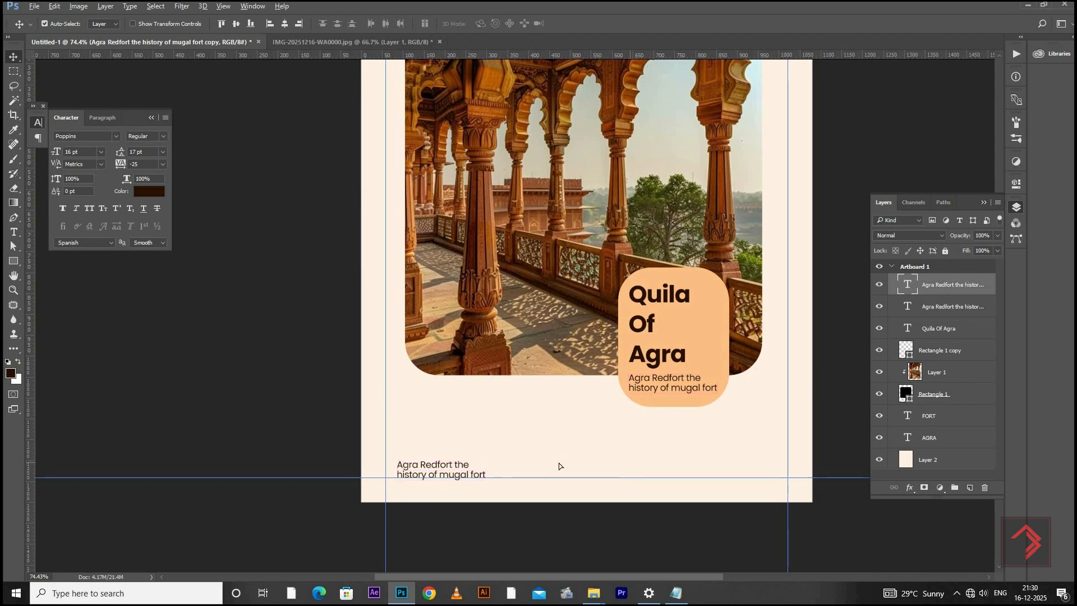
left_click_drag(559, 463, 568, 463)
left_click_drag(566, 464, 725, 464)
left_click_drag(586, 399, 588, 399)
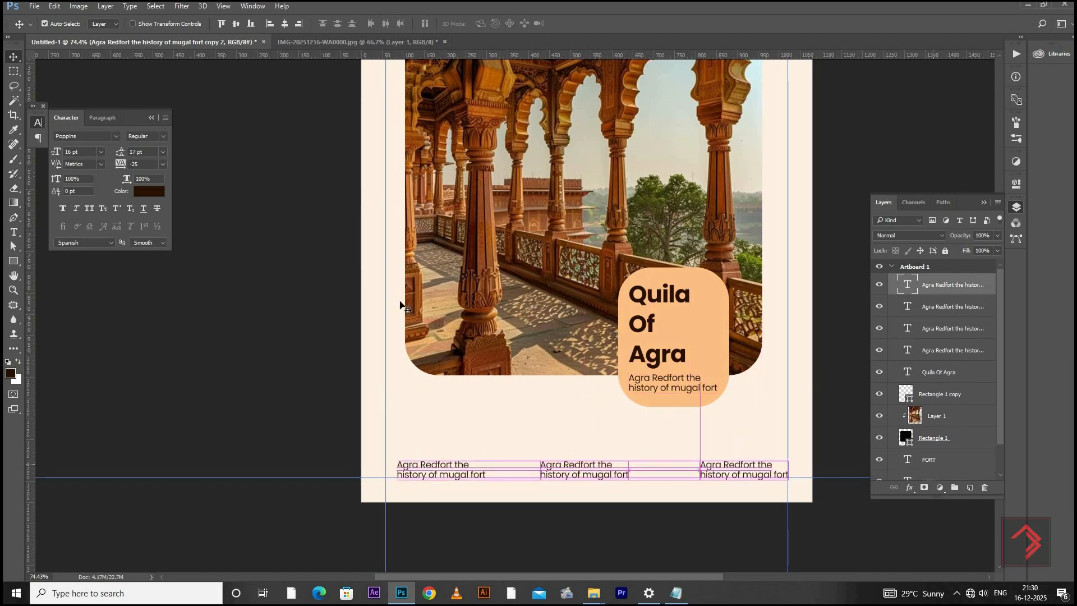
Replace the bottom-left text copy with "The History Of Mughal Art" from the Notepad notes and align it to the left and bottom guides
key("alt+Tab")
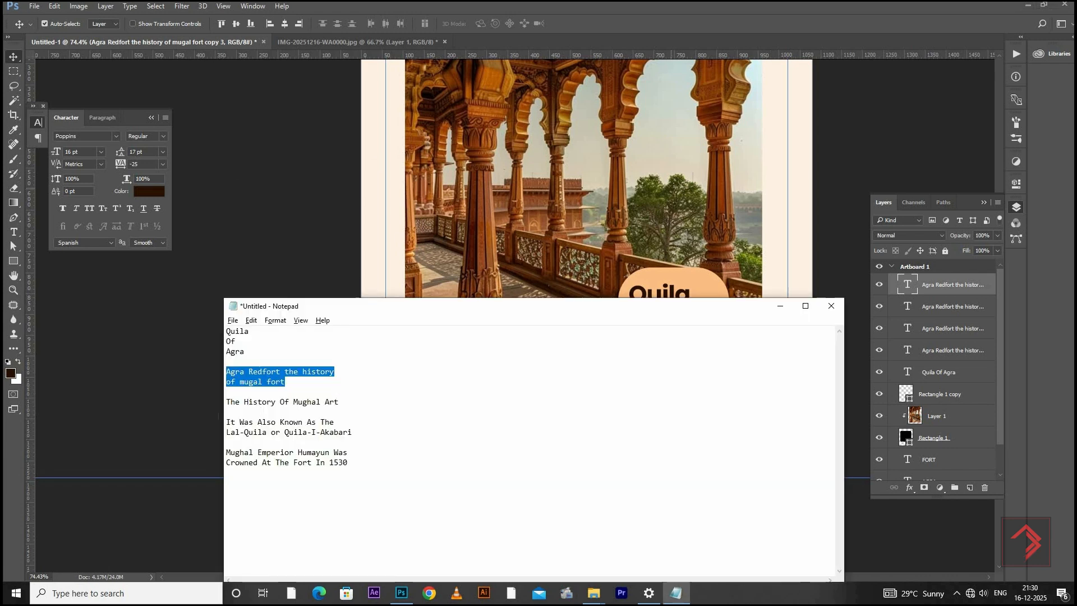
left_click_drag(226, 402, 246, 411)
key("ctrl+c")
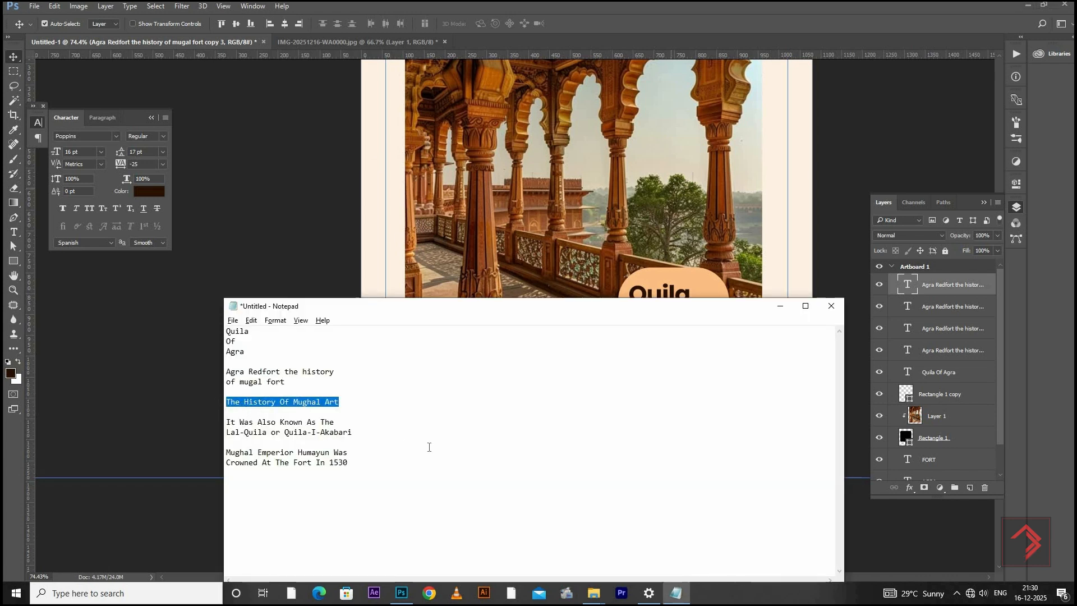
key("alt+Tab")
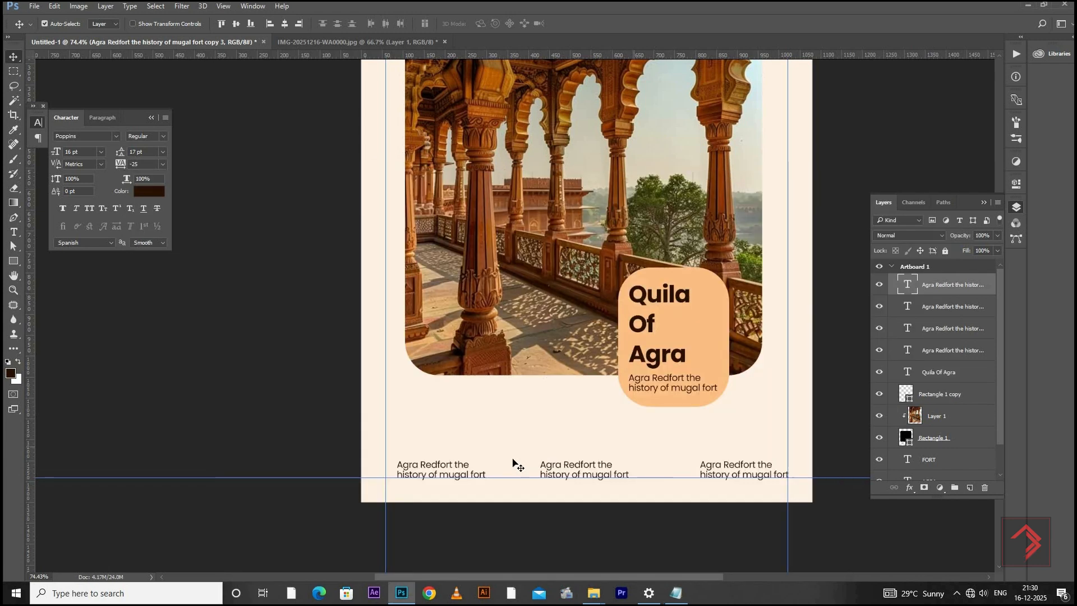
double_click(905, 287)
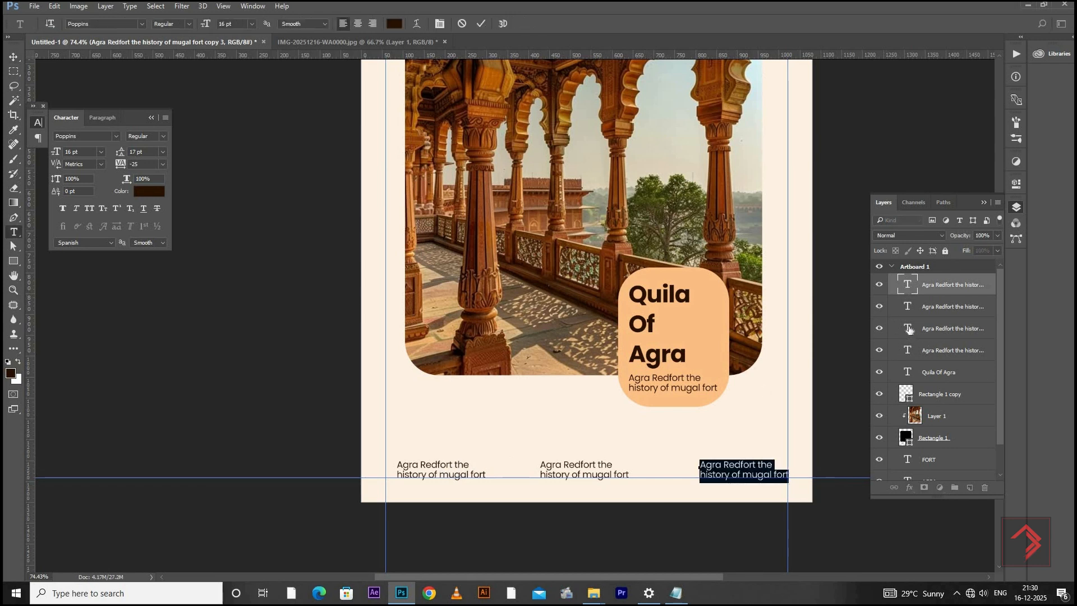
double_click(909, 329)
key("ctrl+v")
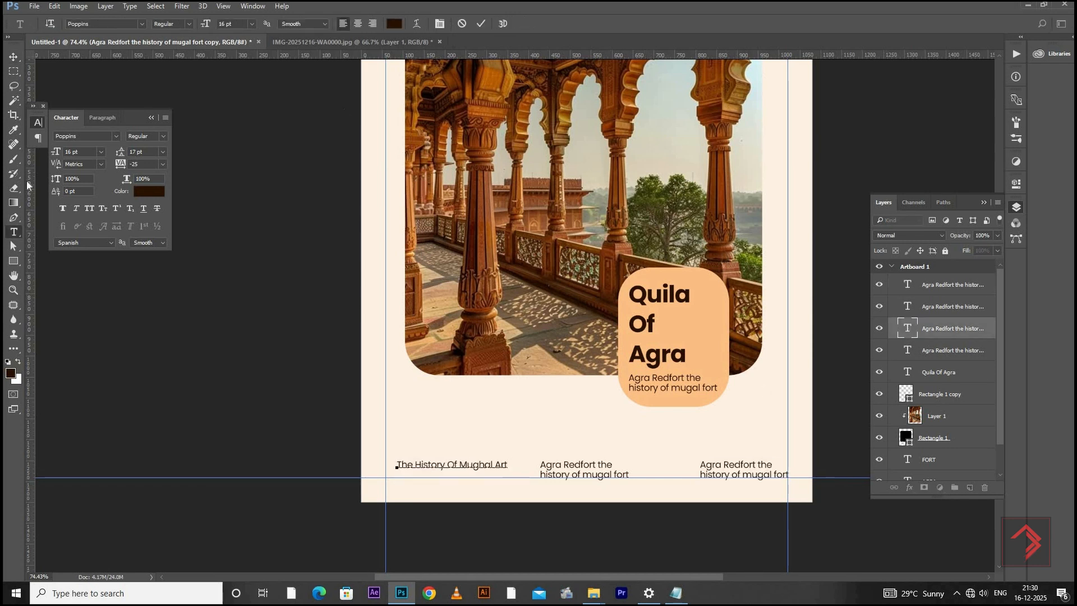
left_click(13, 57)
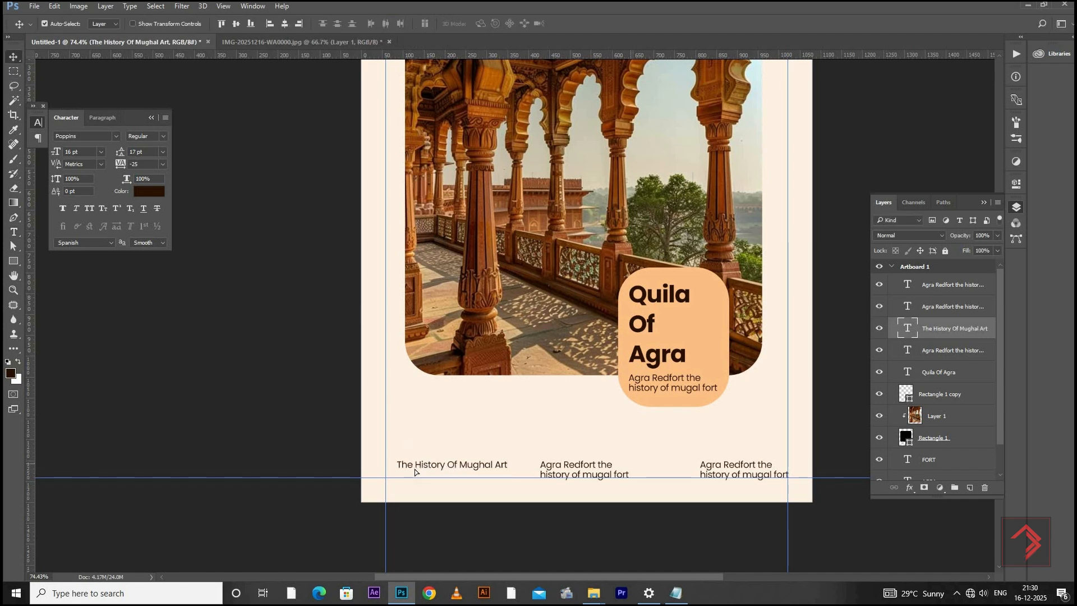
mouse_move(415, 472)
left_mouse_down()
mouse_move(510, 440)
mouse_move(632, 424)
mouse_move(447, 447)
mouse_move(418, 473)
left_mouse_up()
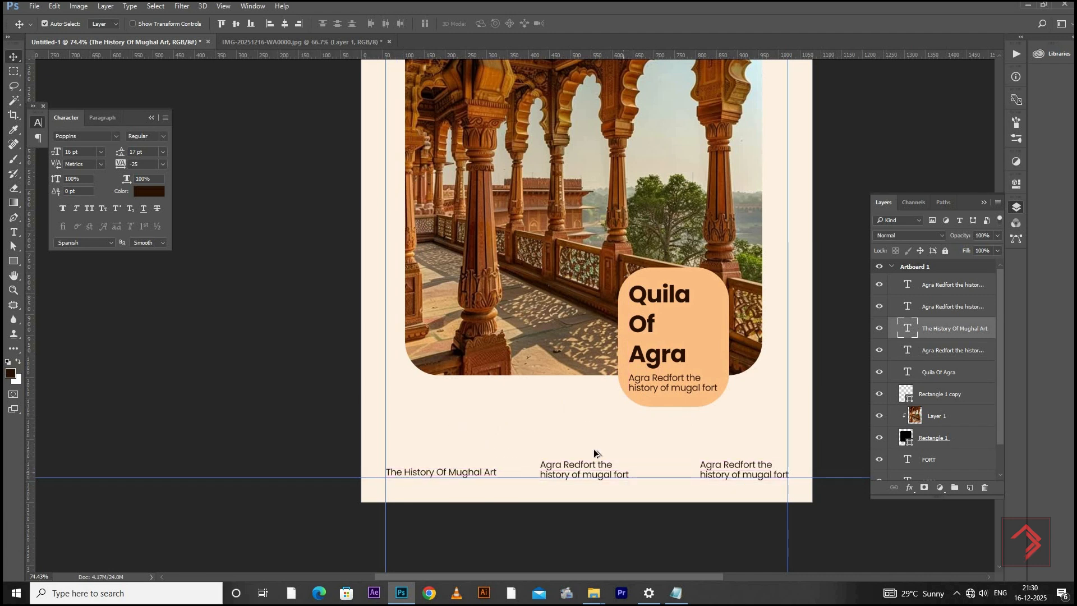
Replace the bottom-centre text copy with "It Was Also Known As The Lal-Quila or Quila-I-Akabari" from the Notepad notes
key("alt+Tab")
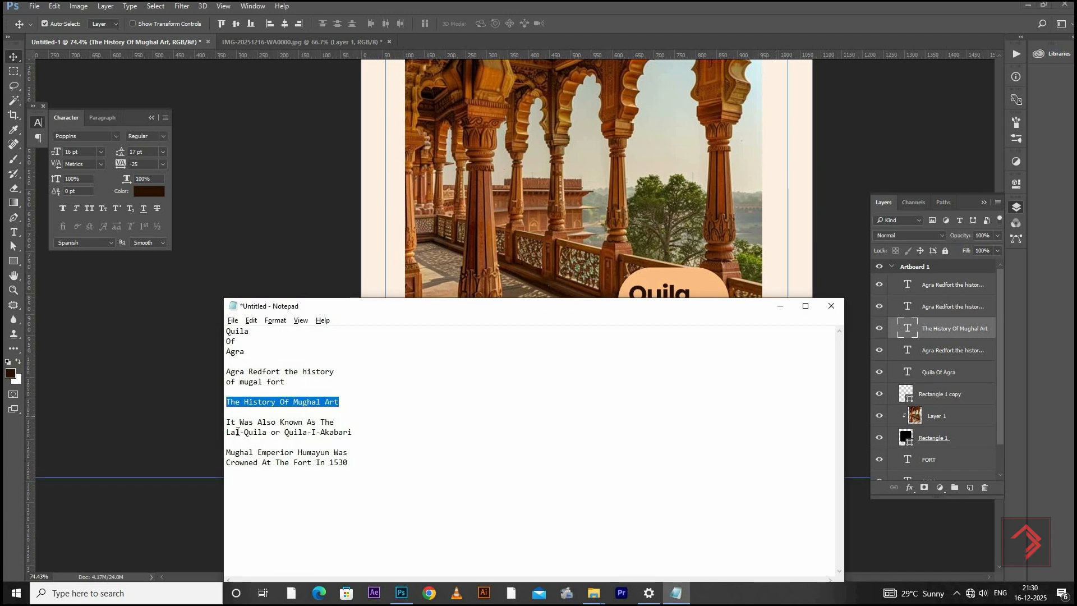
left_click_drag(352, 432, 226, 422)
key("ctrl+c")
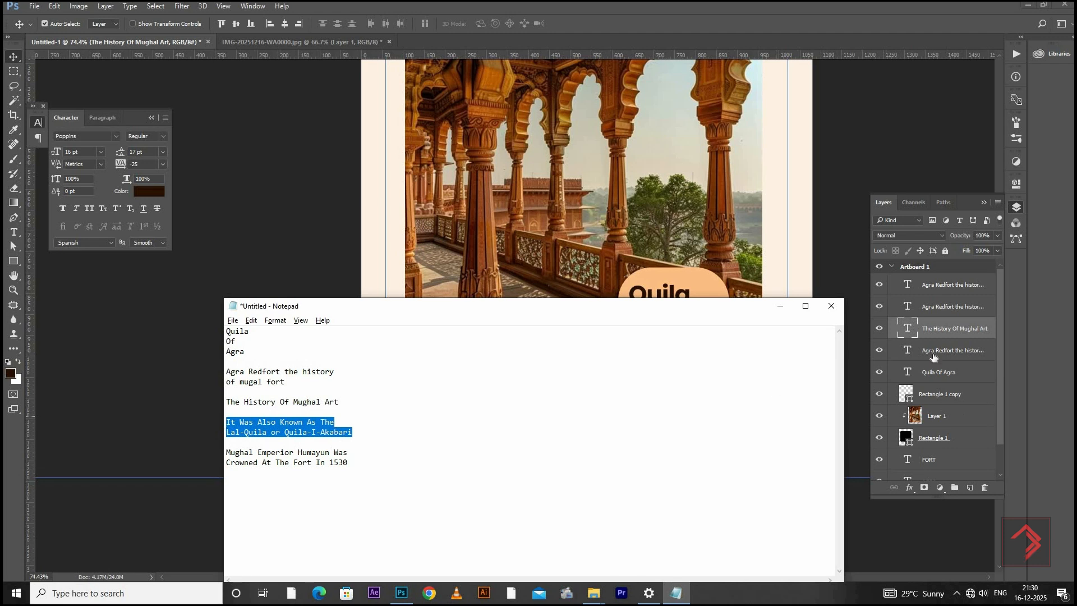
key("alt+Tab")
double_click(909, 313)
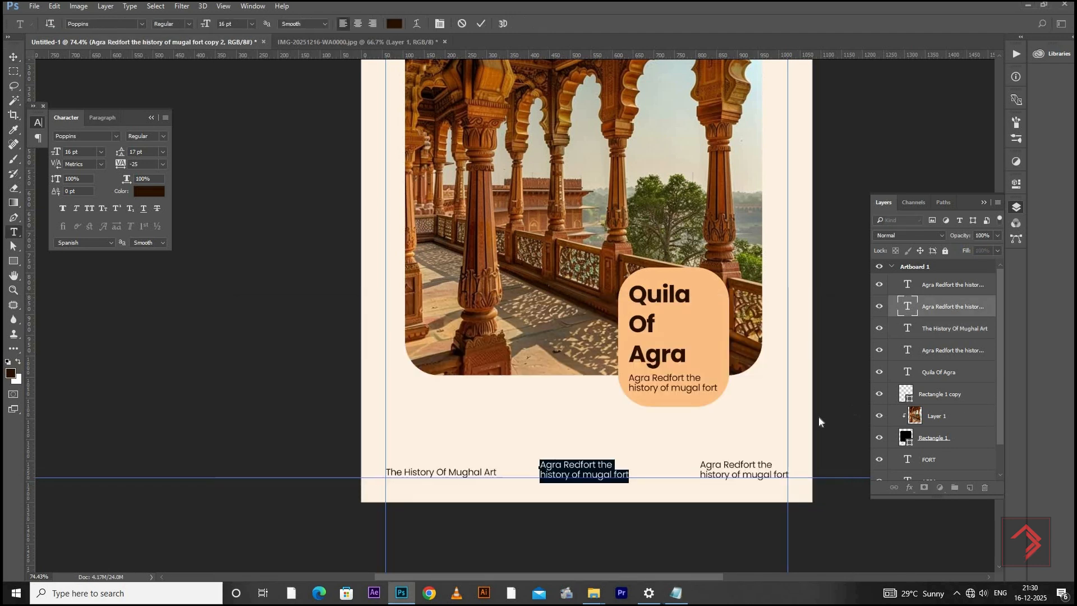
key("ctrl+v")
left_click(14, 57)
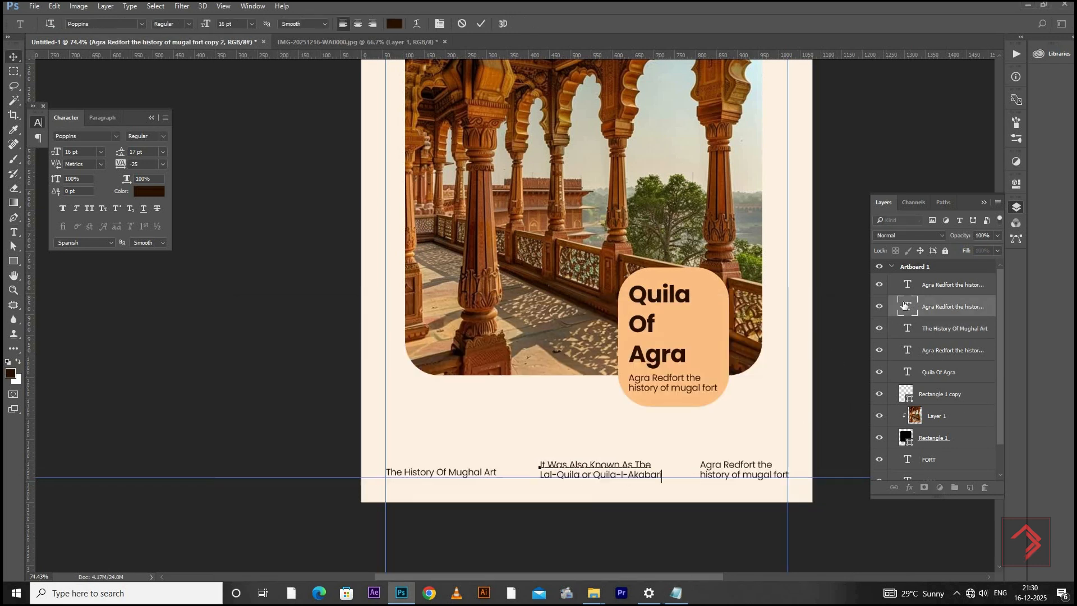
Replace the bottom-right text copy with "Mughal Emperior Humayun Was Crowned At The Fort In 1530" from the Notepad notes
double_click(907, 285)
key("alt+Tab")
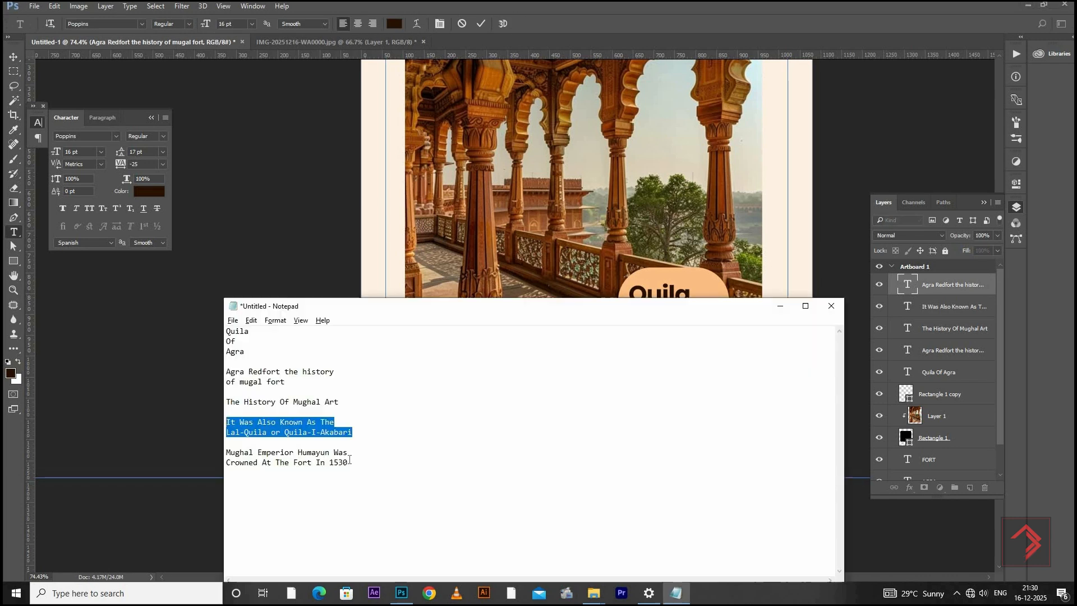
left_click_drag(226, 452, 347, 464)
key("ctrl+c")
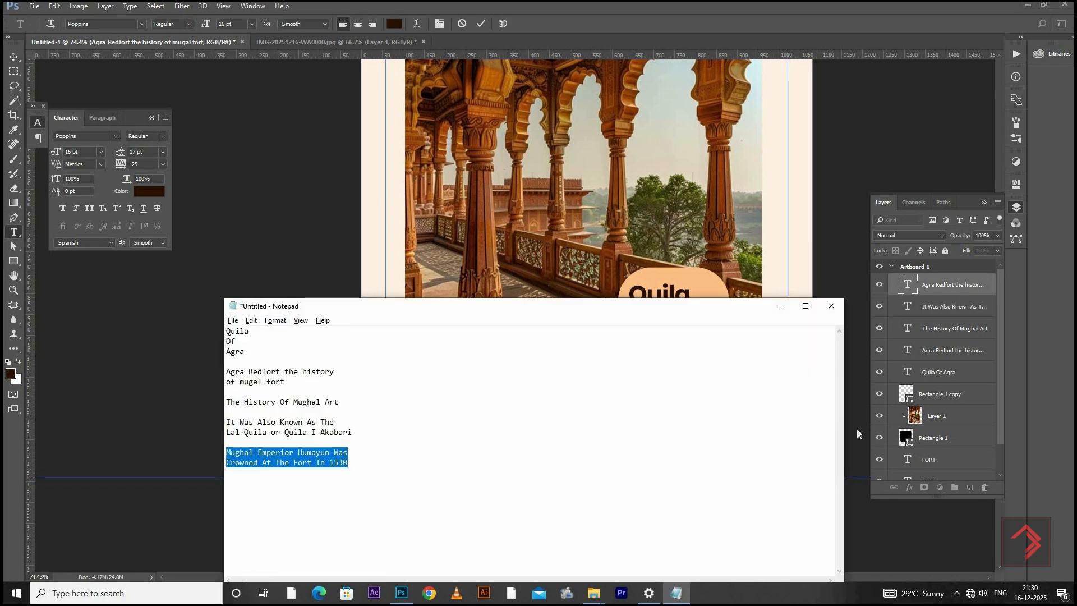
key("alt+Tab")
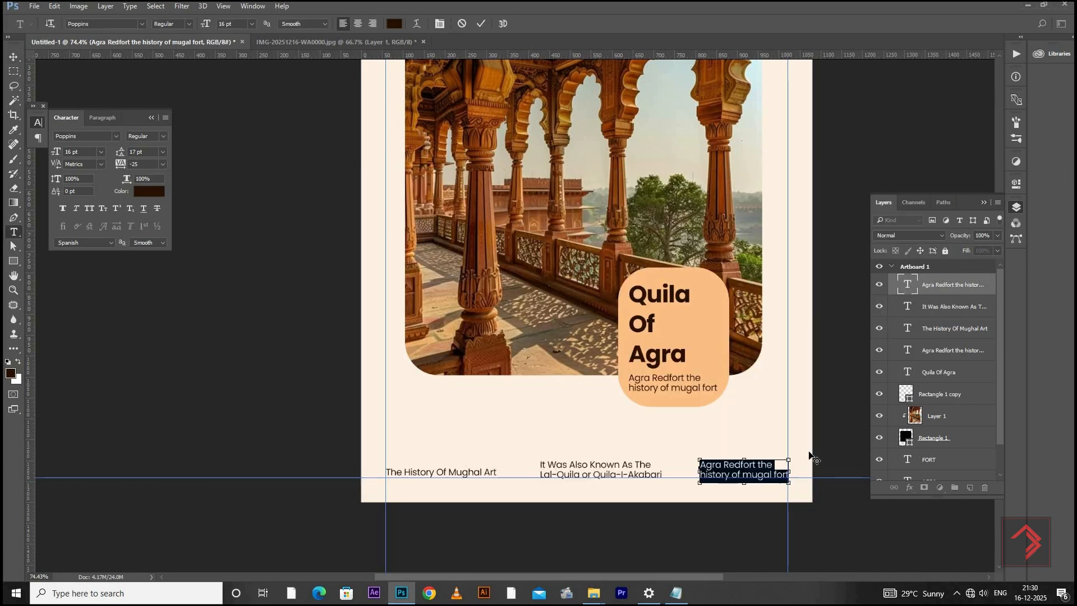
key("ctrl+v")
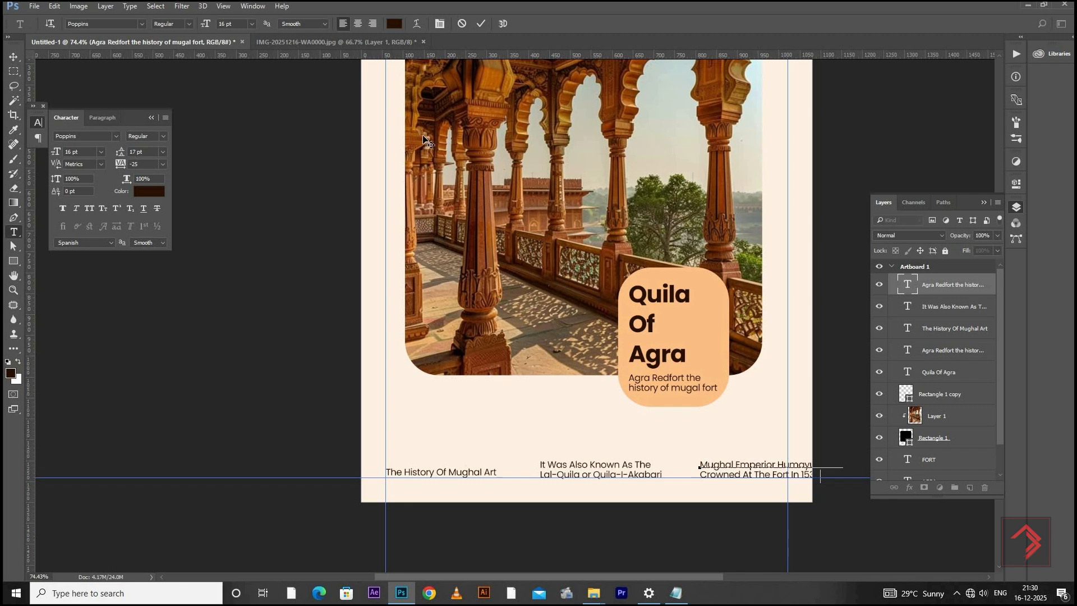
left_click(14, 56)
Reduce the text size of the three bottom captions to 15 pt and then to 14 pt
left_click(924, 332, "shift")
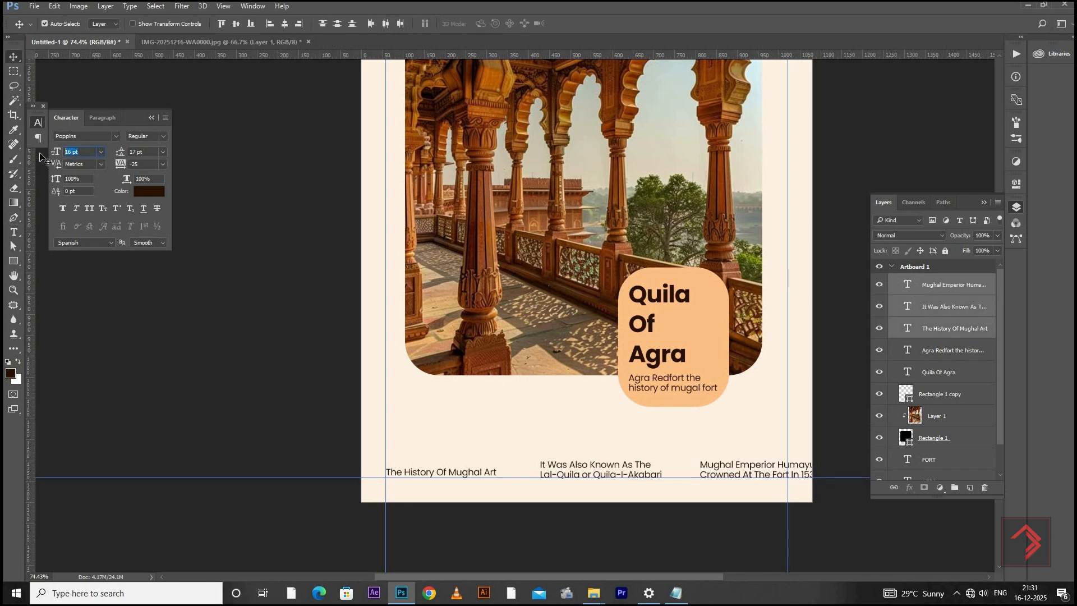
type("1")
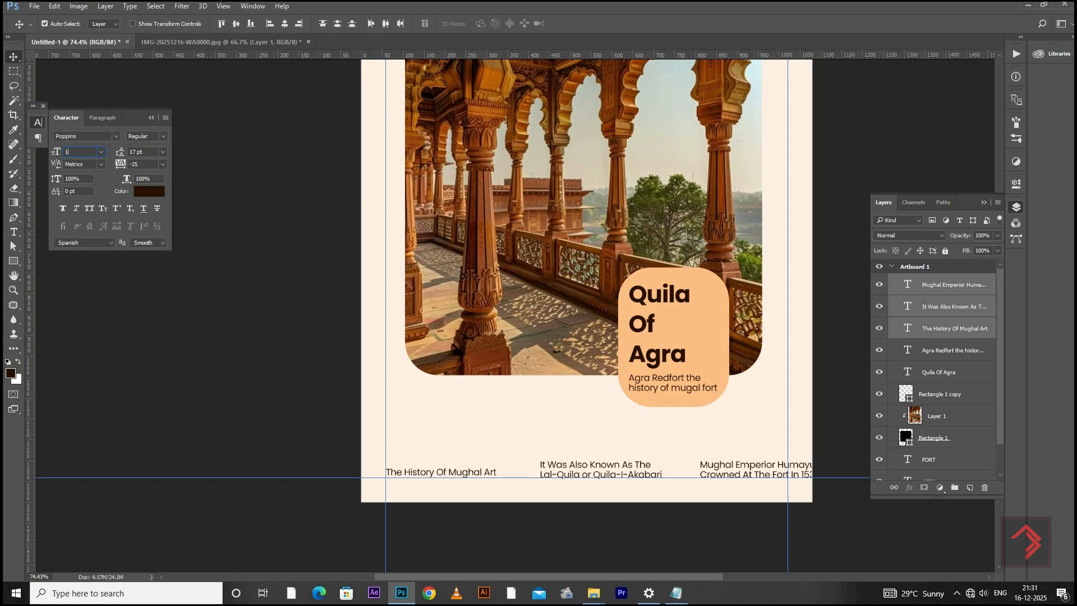
type("5")
key("Return")
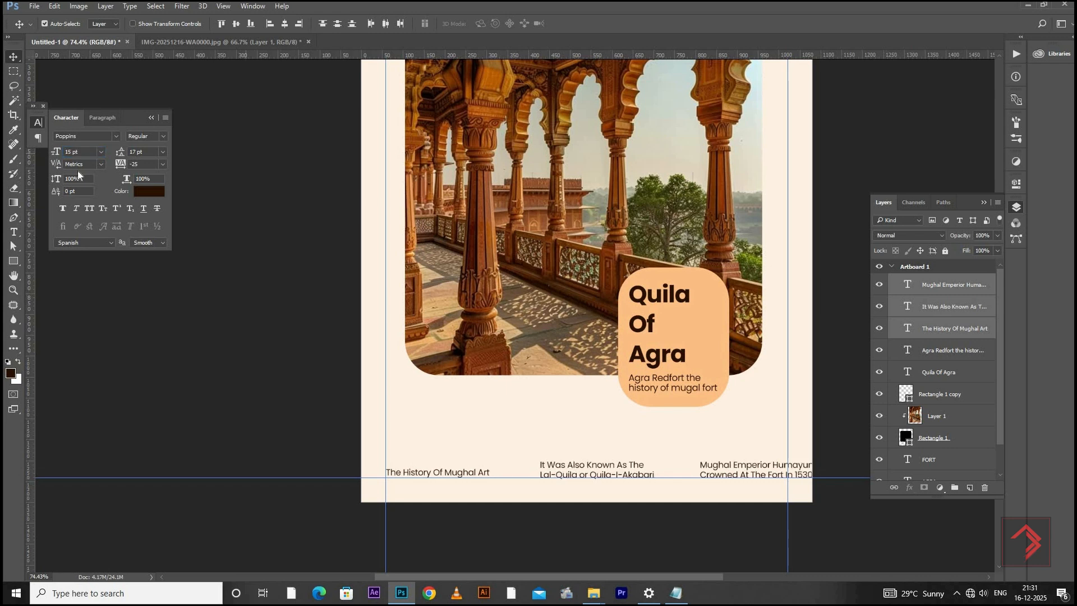
left_click_drag(82, 152, 12, 166)
type("14")
key("Return")
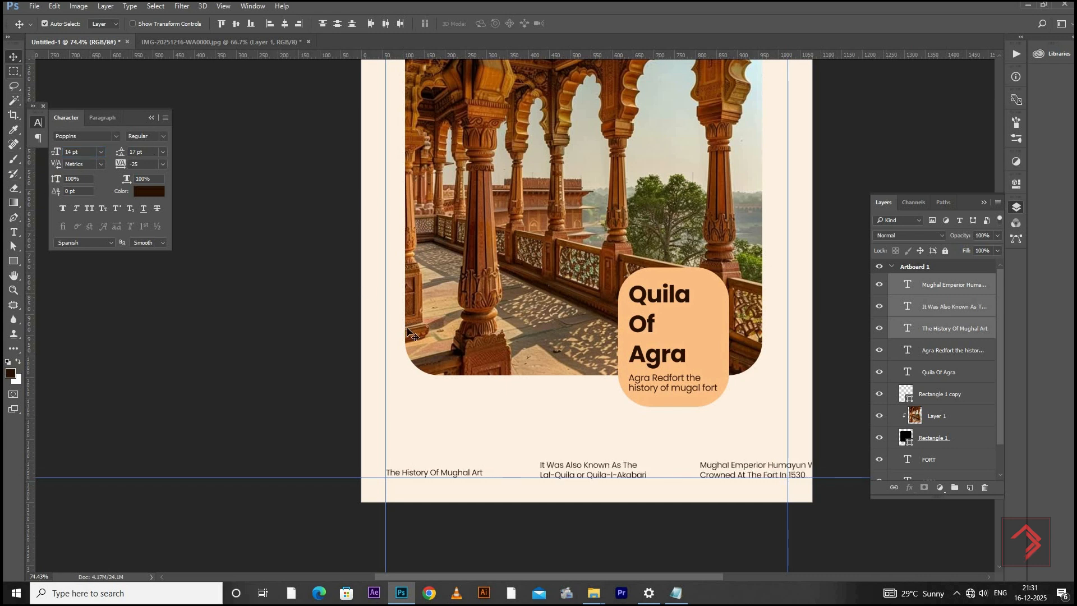
Centre the bottom-middle "It Was Also Known As The" caption horizontally on the artboard
scroll(634, 471, "up", 2)
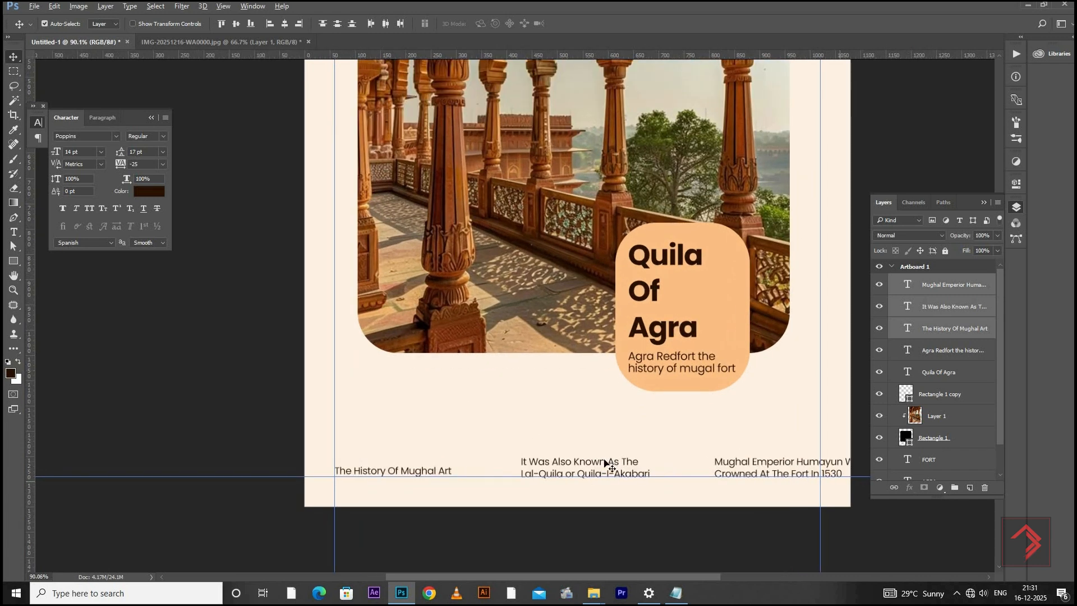
right_click(621, 483)
left_click(651, 479)
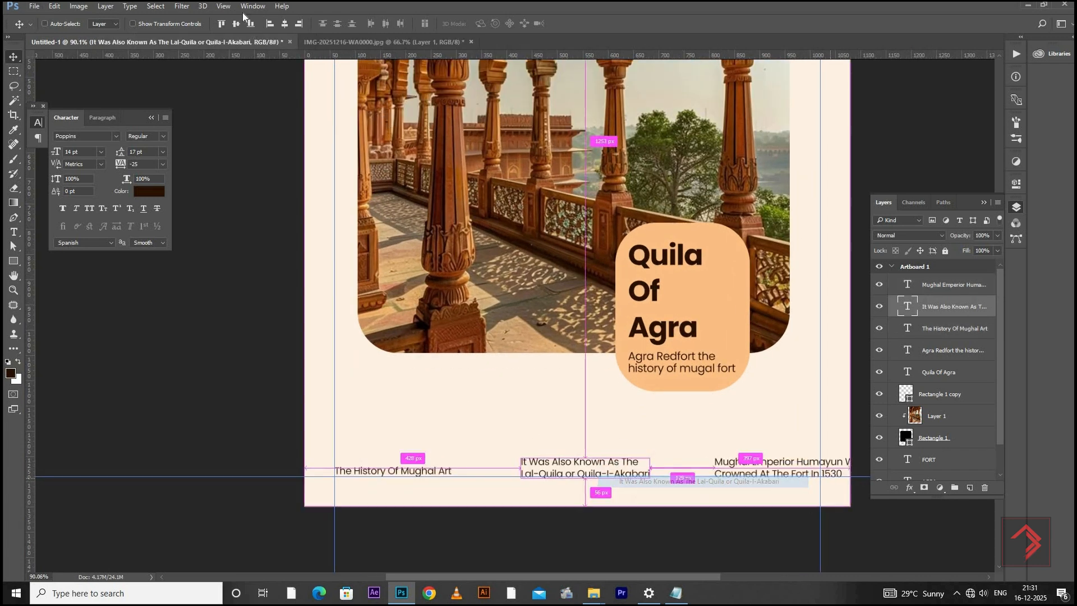
left_click(237, 24)
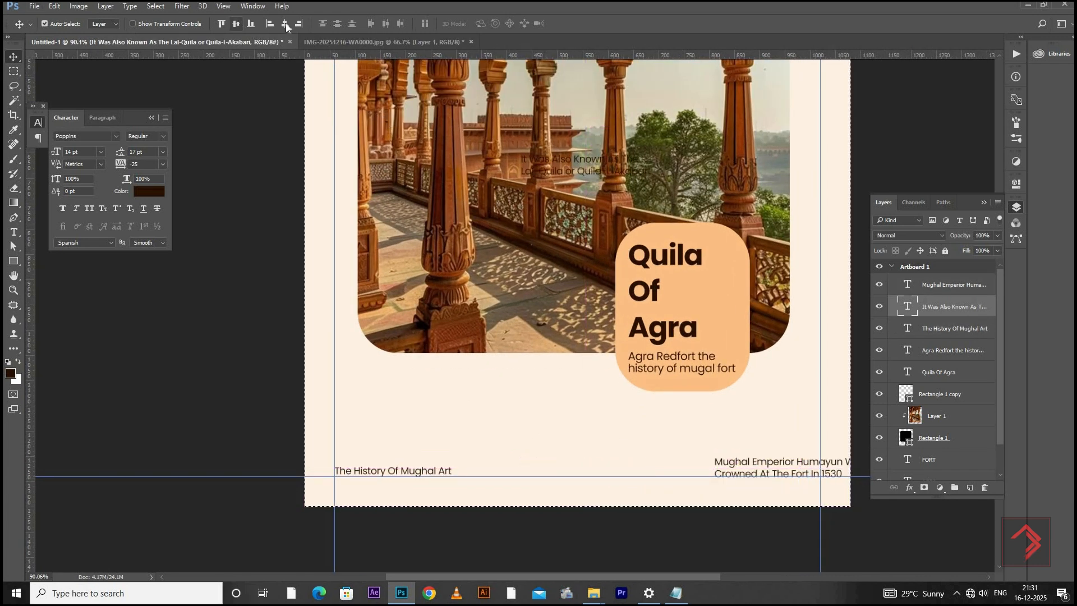
key("ctrl+z")
left_click(286, 24)
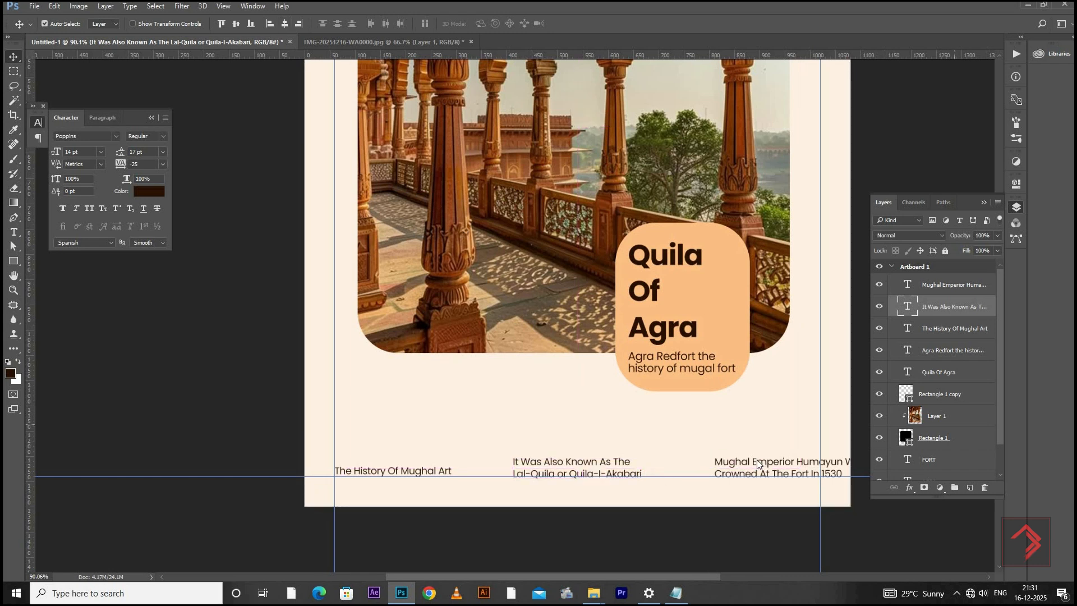
Move the "Mughal Emperior" caption left to fit inside the artboard and shift "The History Of Mughal Art" about 21 px left
right_click(773, 477)
left_click(763, 474)
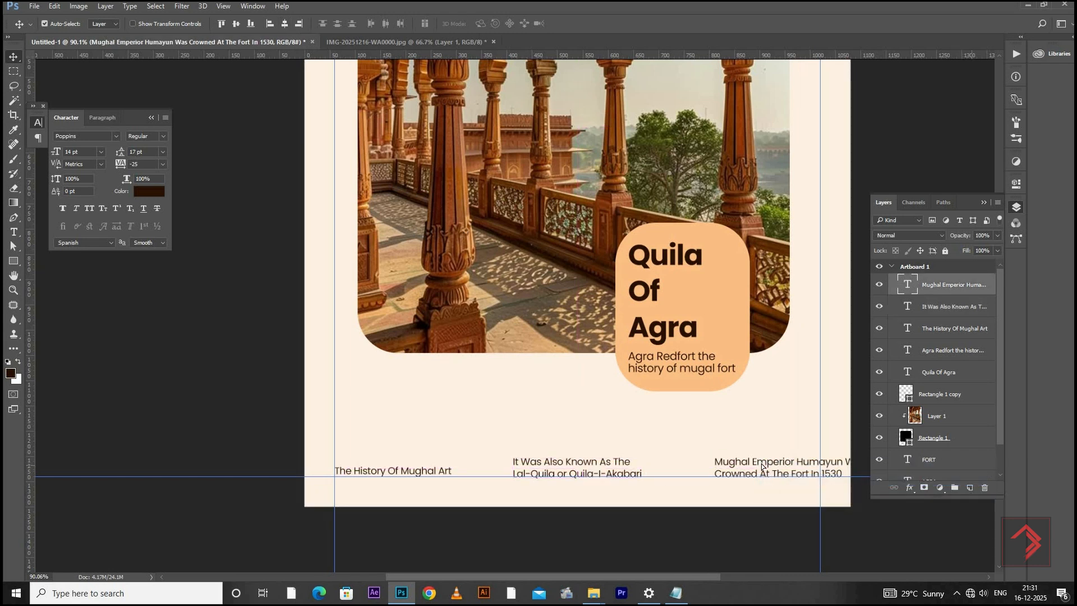
left_click_drag(765, 467, 732, 467)
left_click_drag(370, 497, 363, 474)
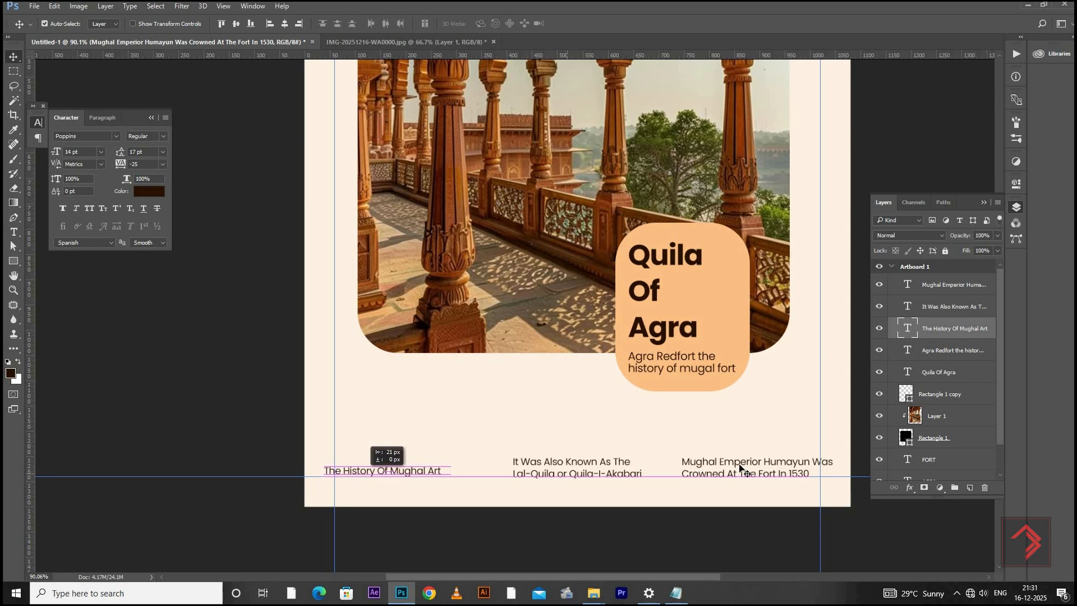
Select the three bottom captions together and set their text size to 12 pt
right_click(773, 483)
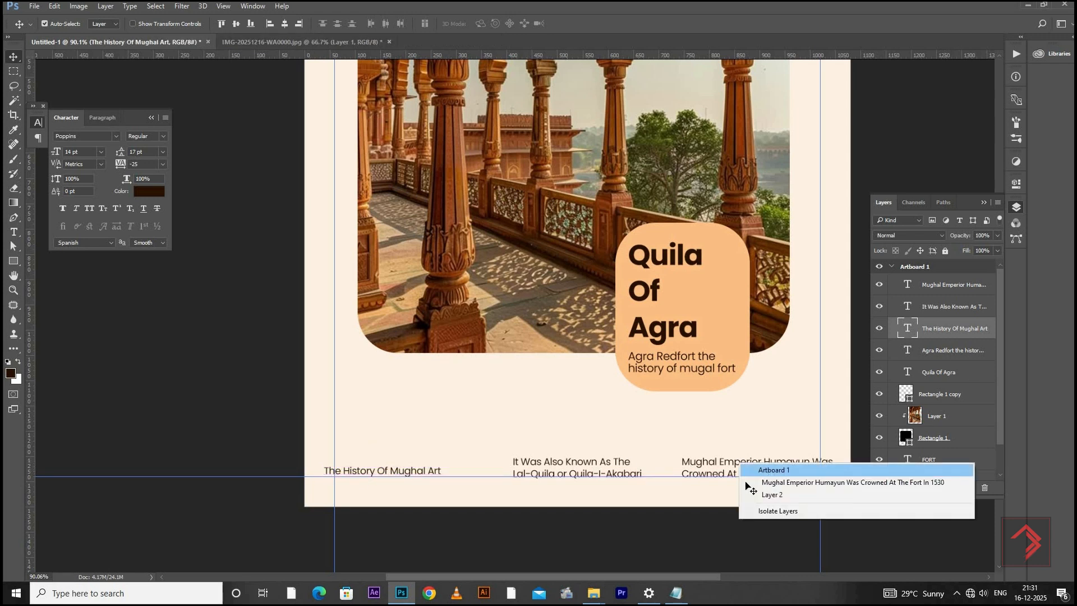
left_click(751, 481)
right_click(615, 485)
left_click(616, 486, "shift")
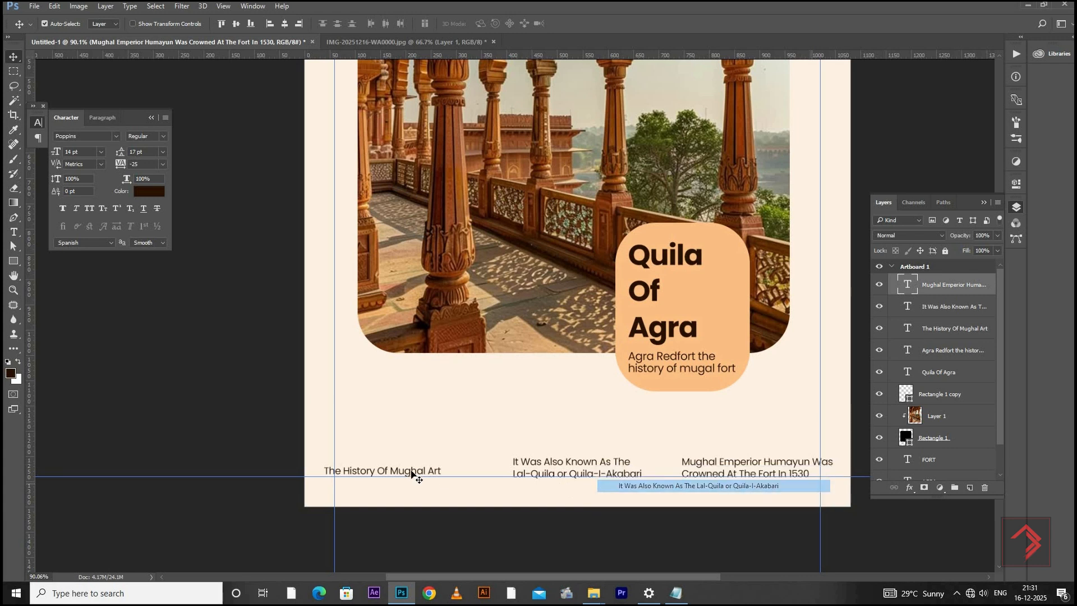
right_click(413, 473)
left_click(431, 492, "shift")
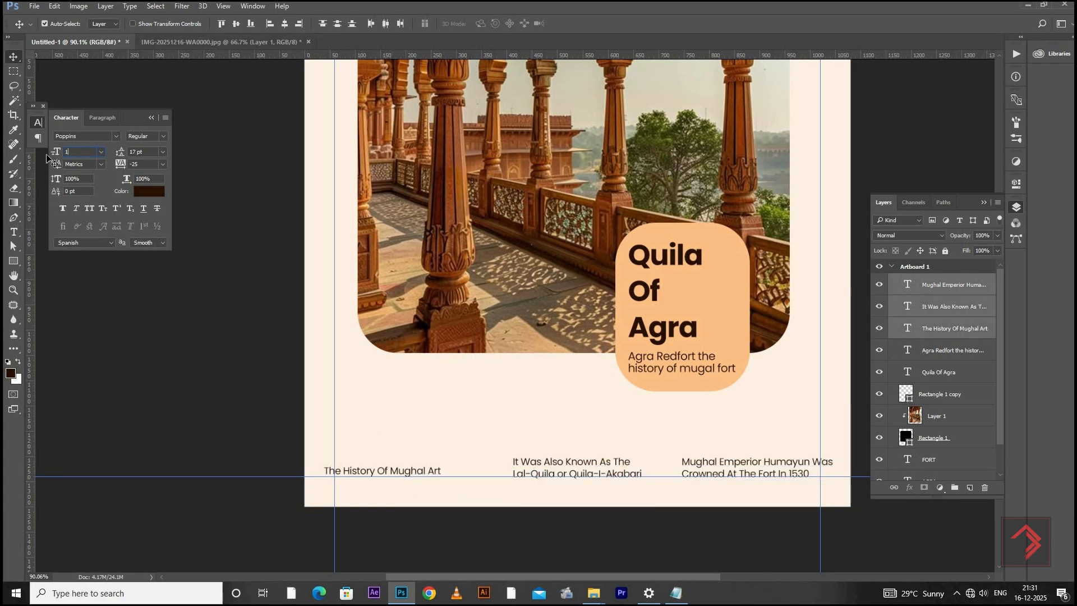
type("12")
key("Return")
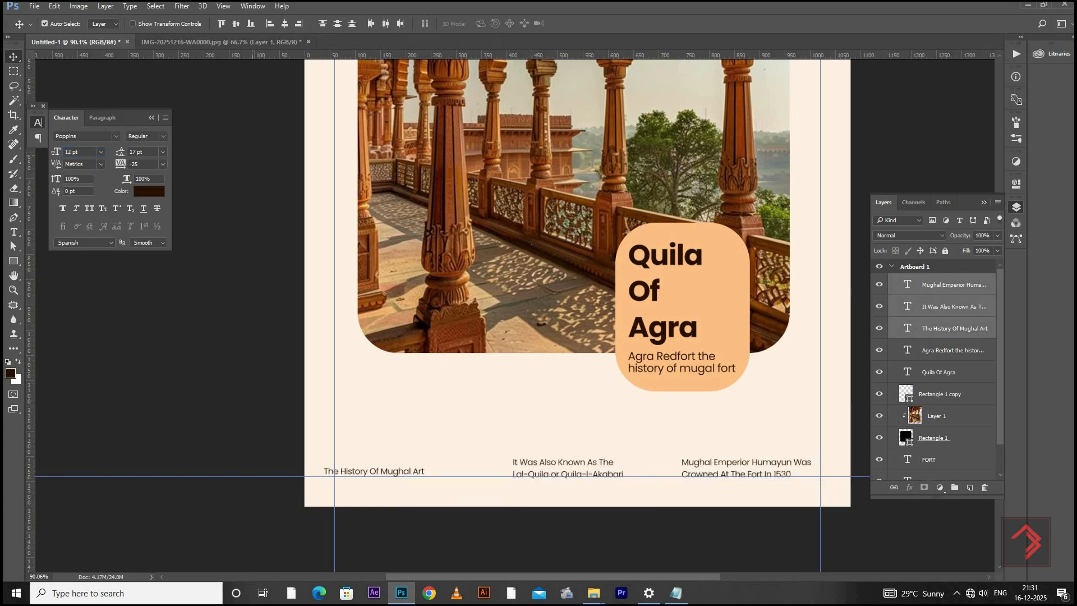
Nudge "The History Of Mughal Art" into place and shift the "Mughal Emperior" caption right toward the artboard's edge
right_click(369, 472)
left_click(404, 491)
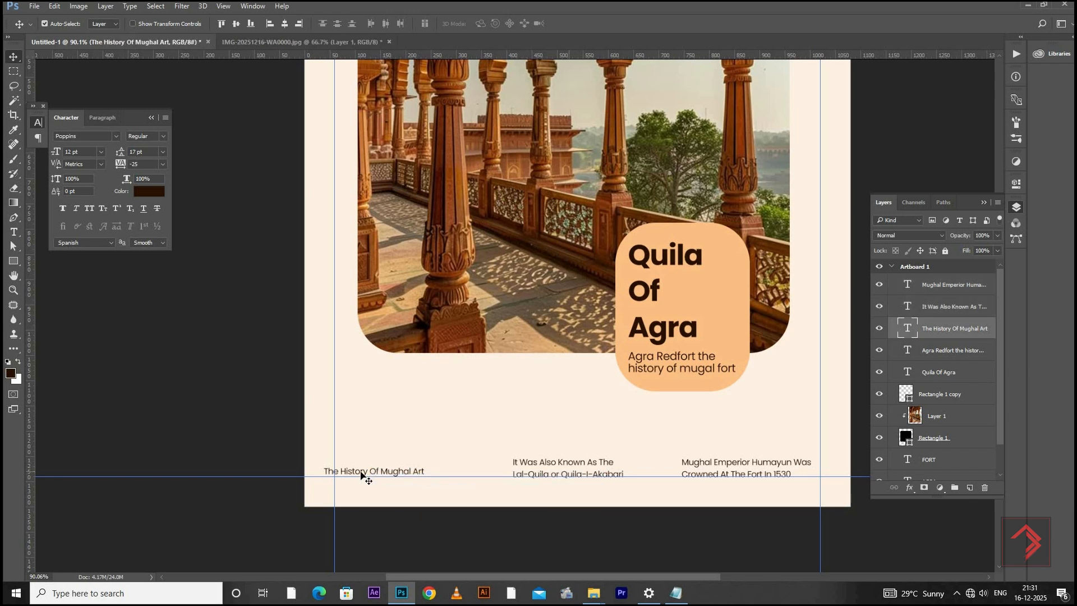
left_click_drag(365, 475, 366, 476)
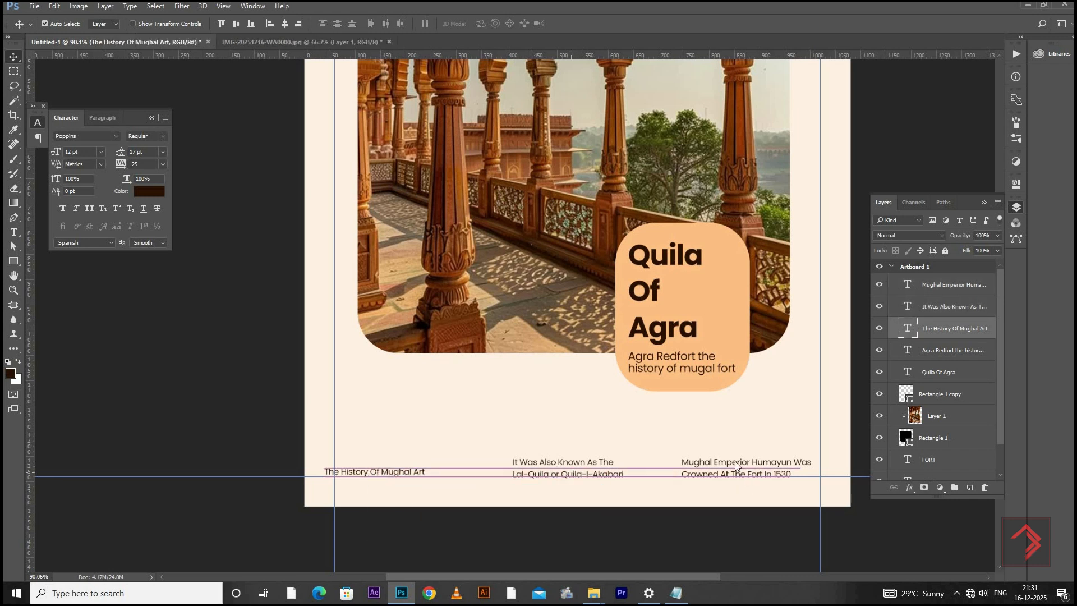
right_click(732, 470)
left_click(808, 481)
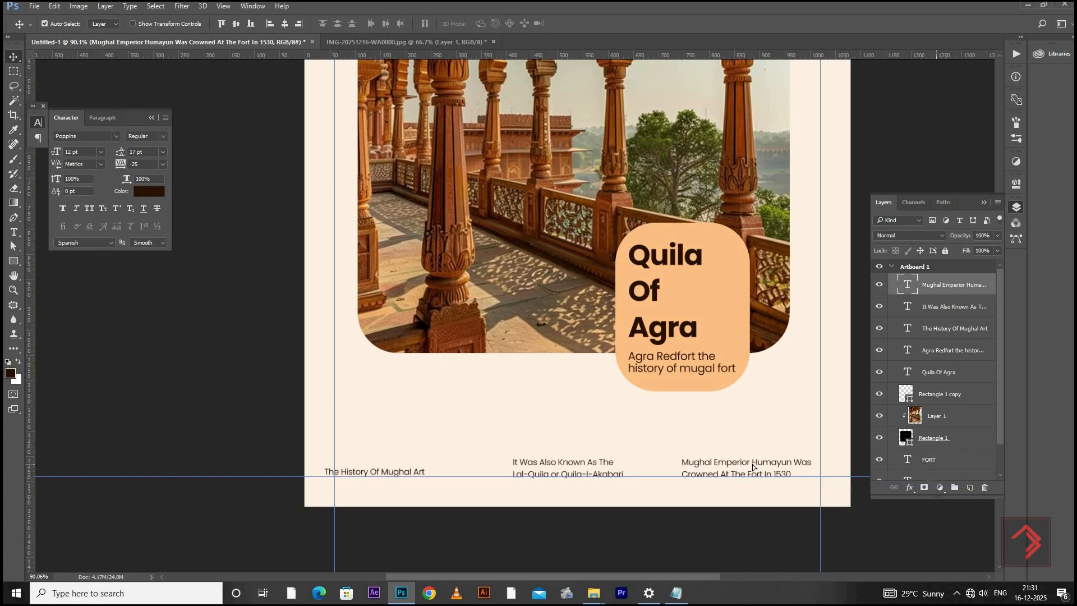
left_click_drag(751, 475, 772, 476)
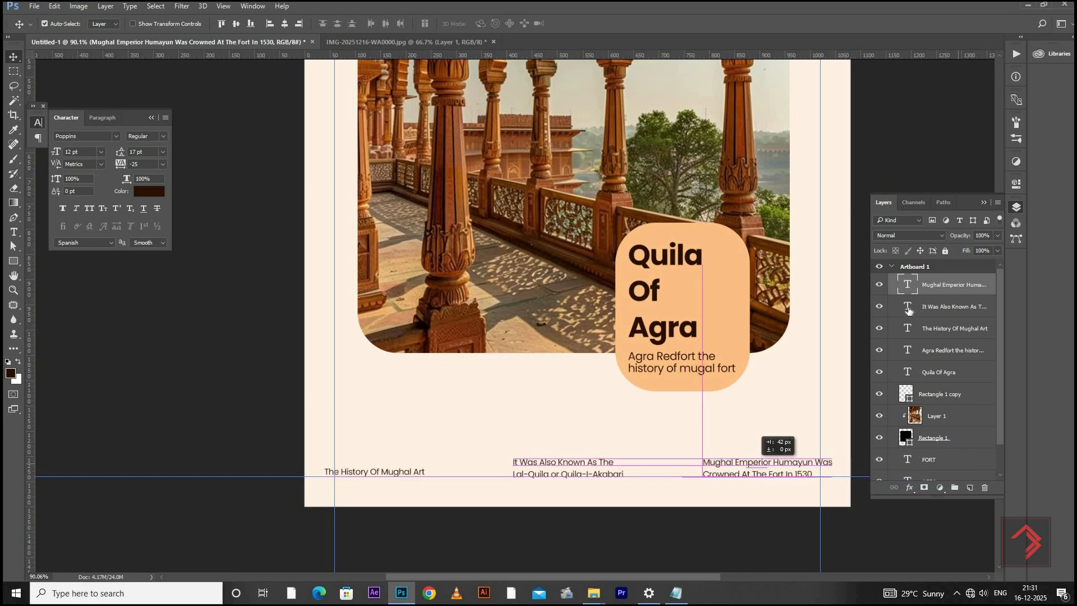
Distribute the three bottom captions evenly by their vertical and horizontal centres
left_click(942, 334, "shift")
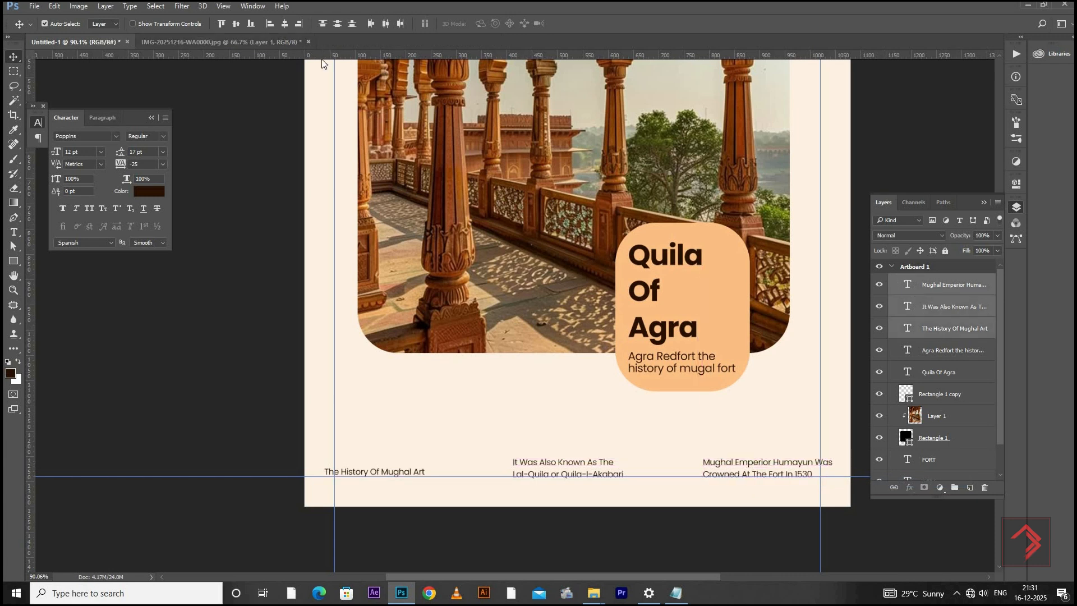
left_click(335, 25)
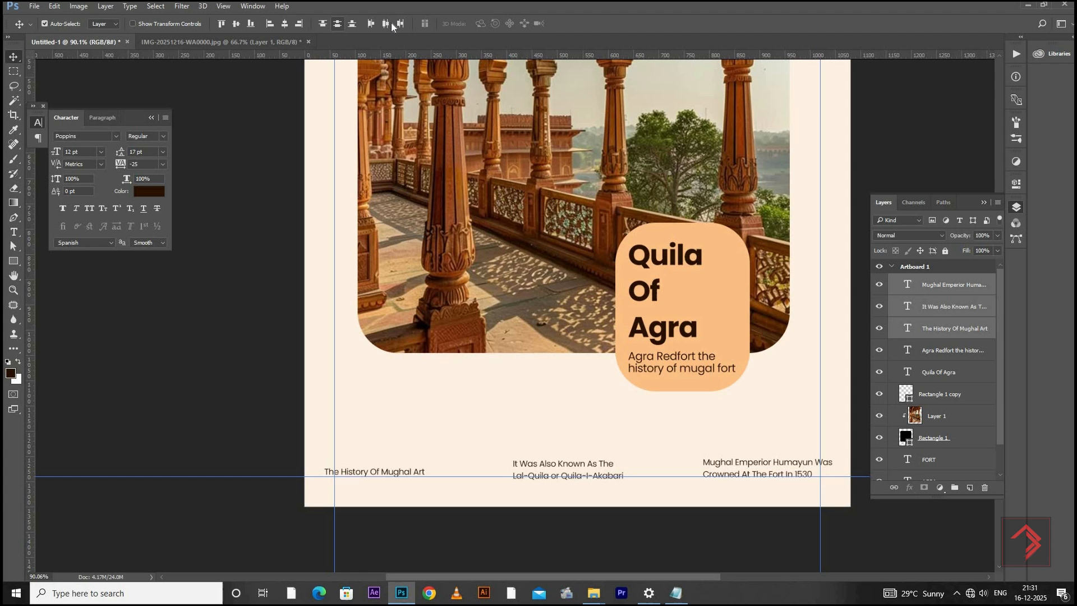
left_click(389, 23)
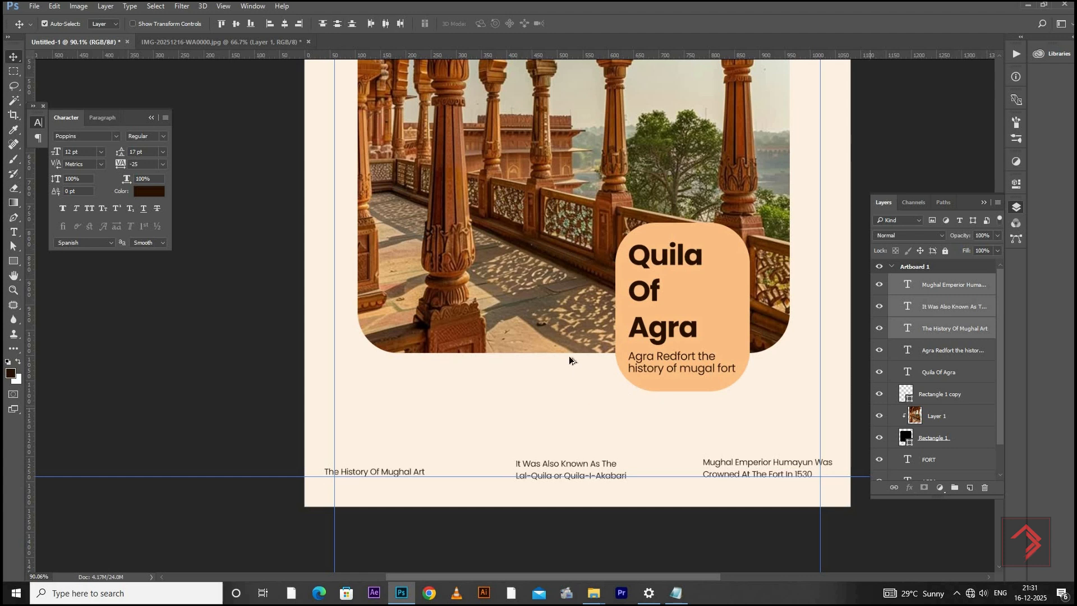
Copy the palace photo from the other open document onto the artboard, directly above the cream background layer
scroll(686, 296, "down", 4)
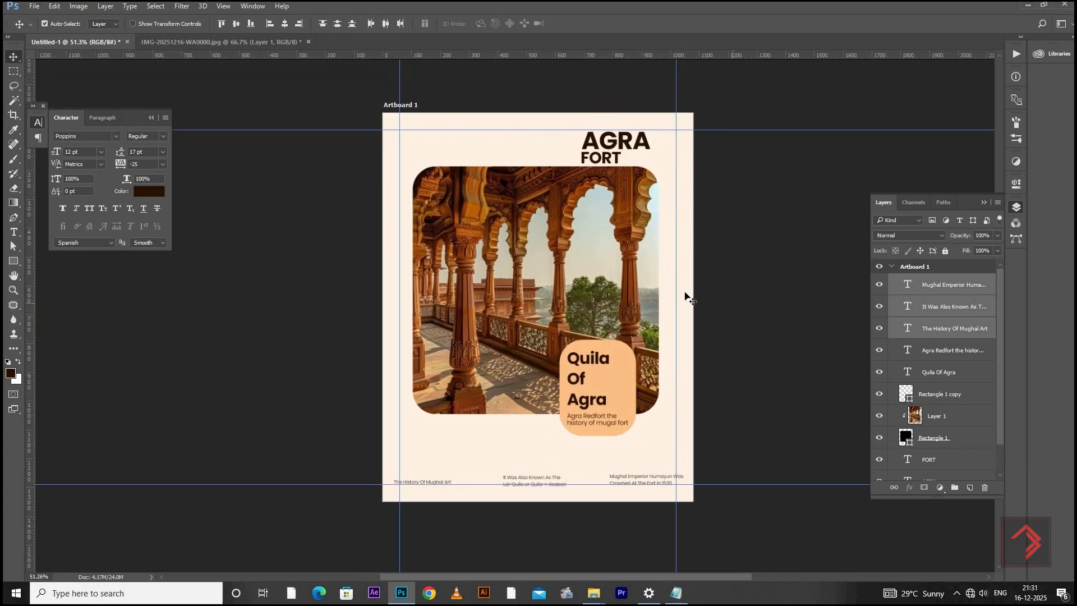
right_click(688, 293)
left_click(702, 310)
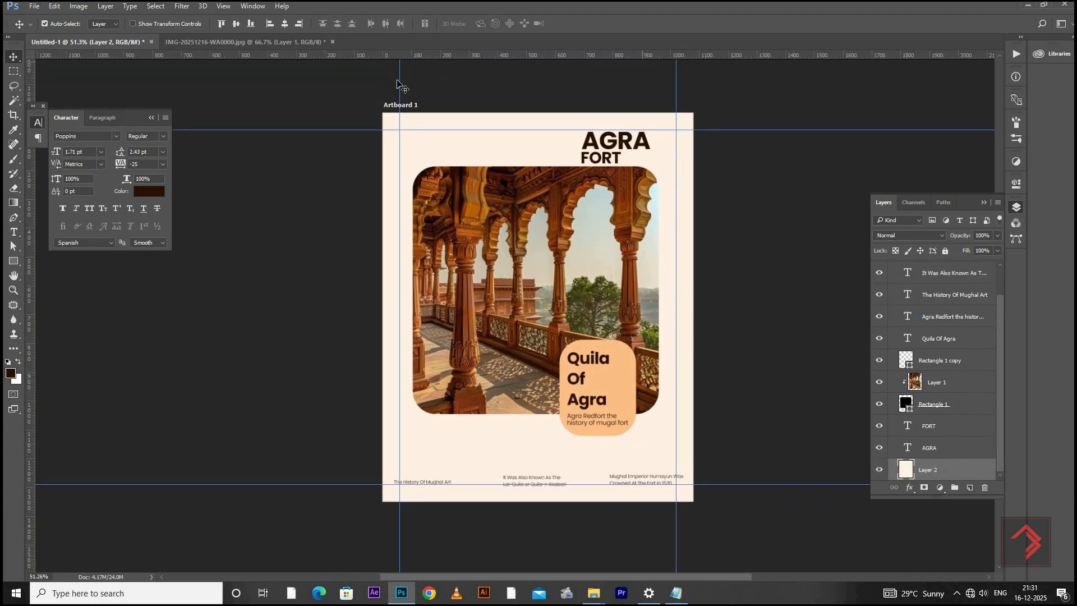
left_click(247, 42)
left_click_drag(527, 240, 548, 469)
left_click_drag(482, 366, 454, 349)
Enlarge the new palace photo to the artboard's full height and place it over the left part of the background
key("ctrl+t")
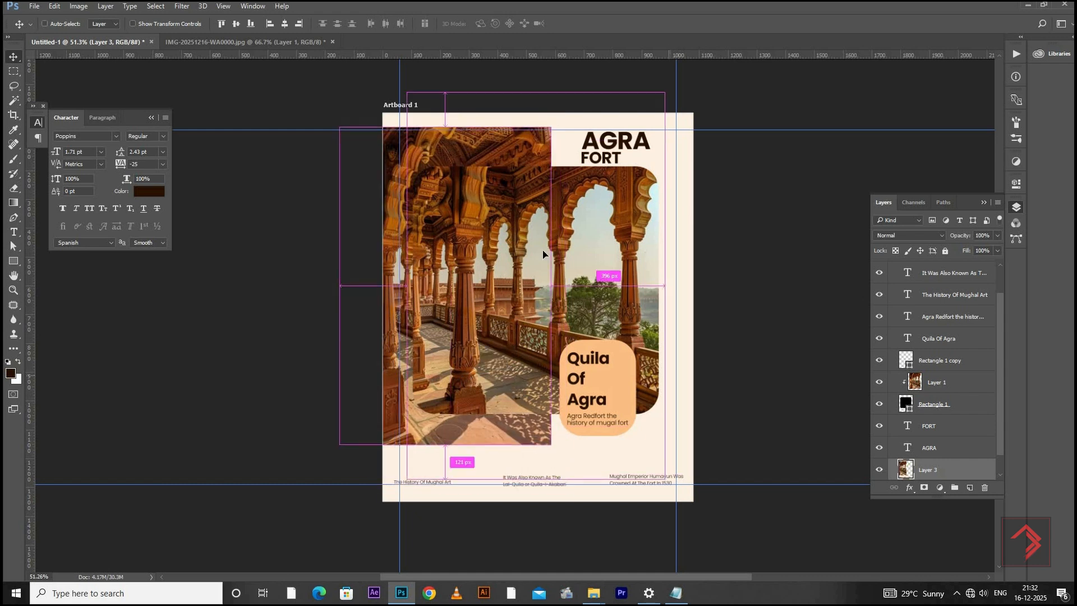
left_click_drag(568, 87, 585, 76)
key("ctrl+z")
left_click_drag(512, 172, 514, 172)
key("Return")
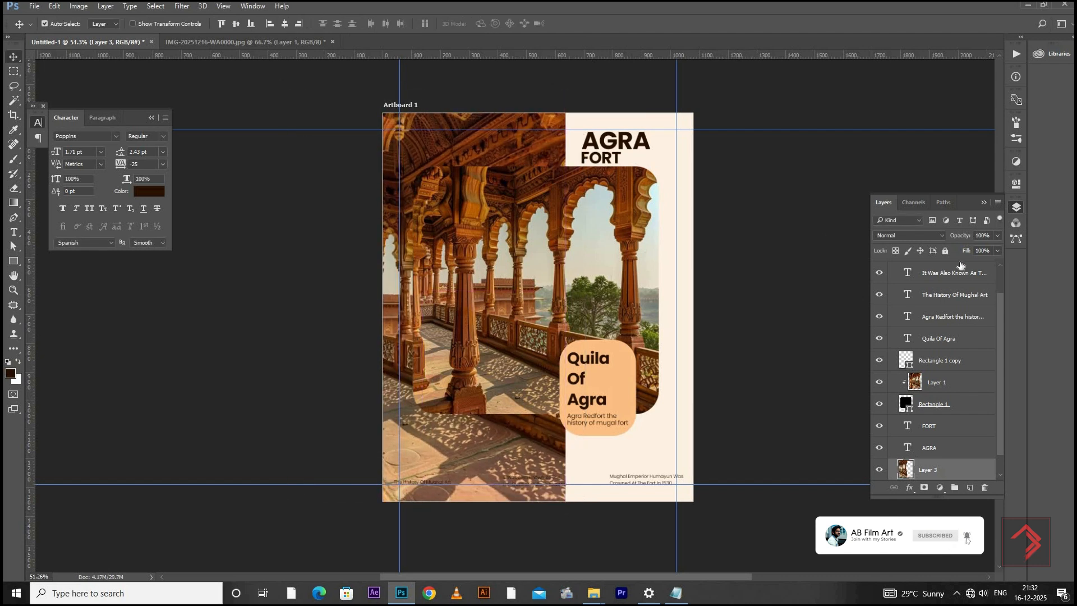
Try the Overlay and Screen blend modes on the background photo layer, then set it to Soft Light
left_click(935, 235)
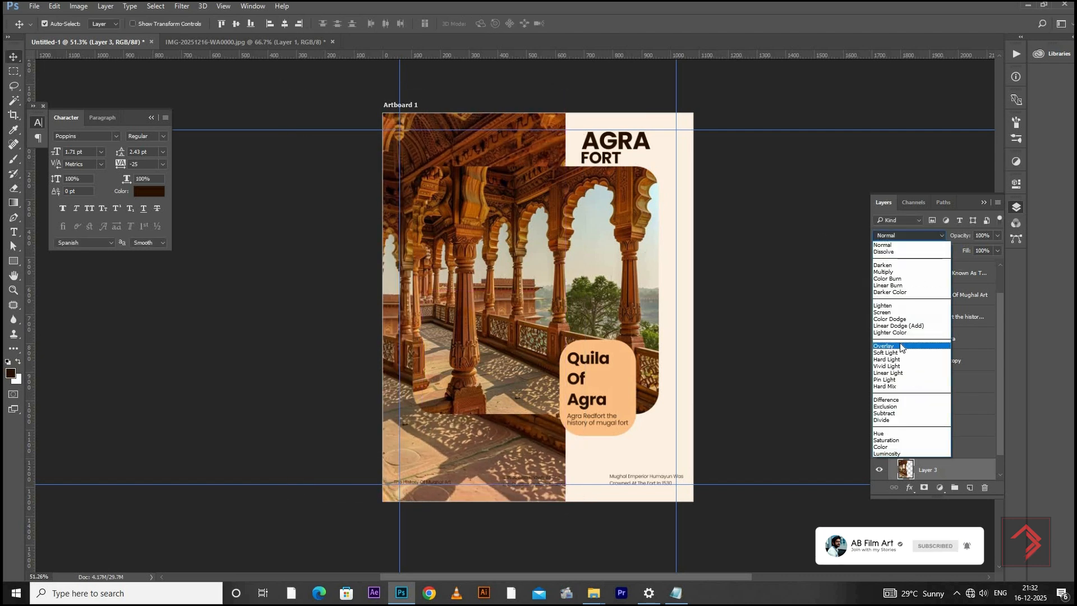
left_click(898, 347)
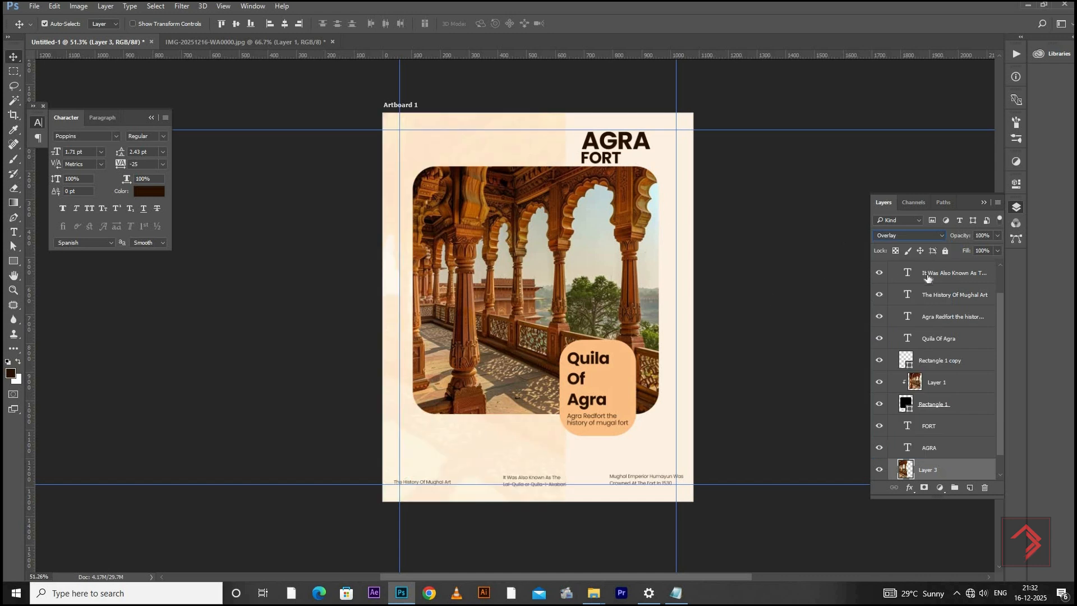
left_click(908, 235)
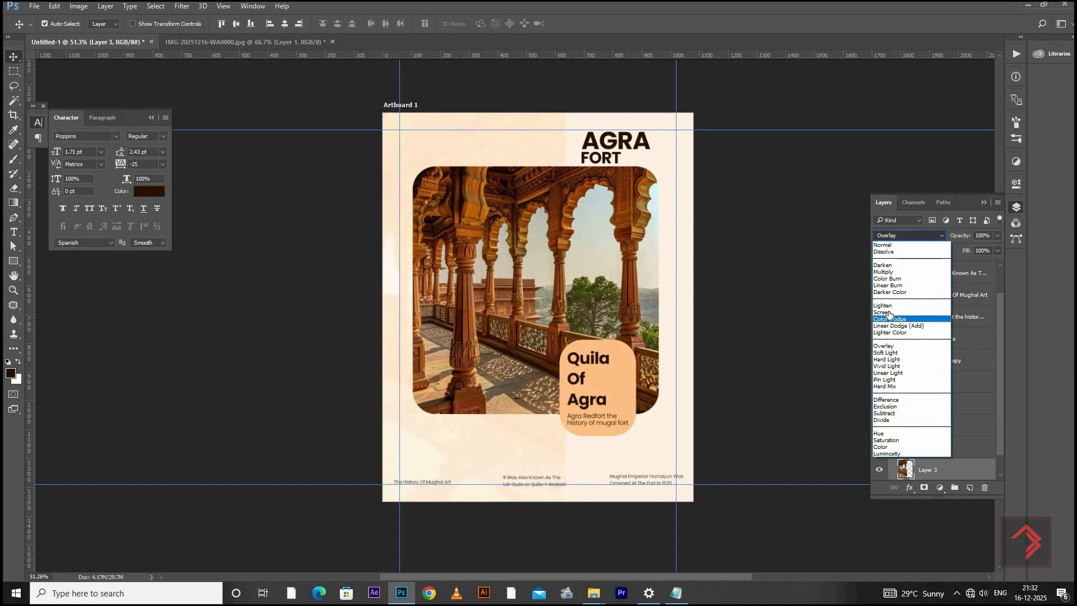
left_click(894, 309)
left_click(913, 234)
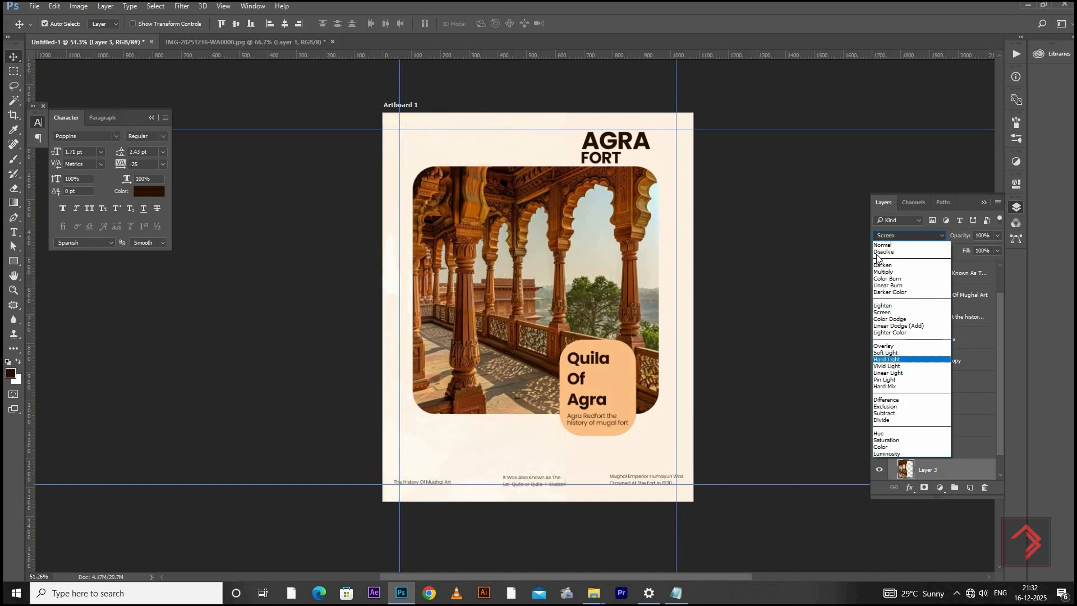
key("Up")
key("Return")
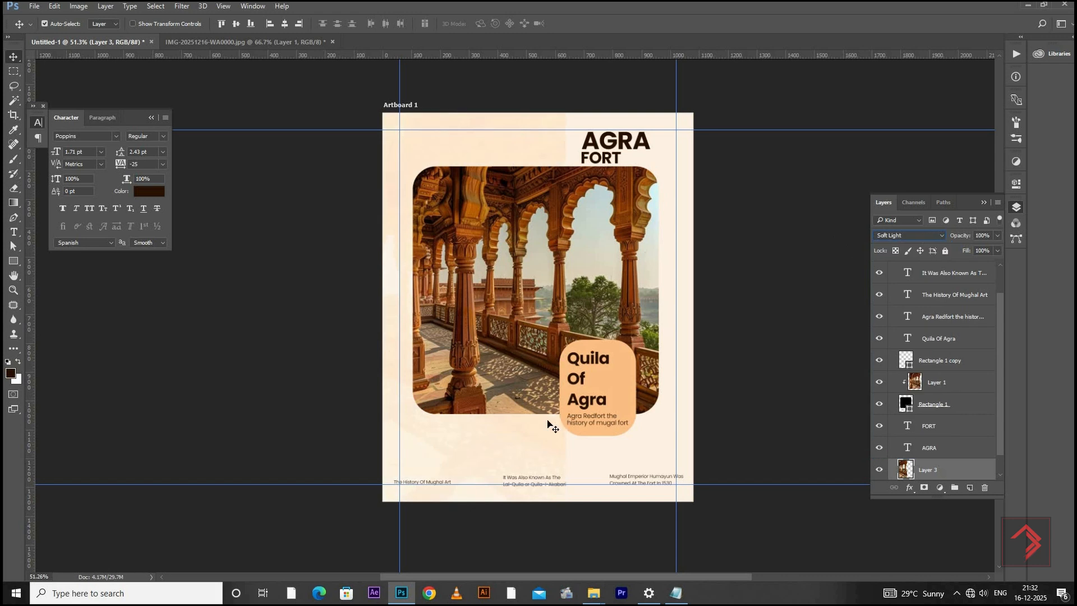
Shift the Soft Light photo slightly upward behind the framed picture and check the whole composition
mouse_move(517, 447)
left_mouse_down()
mouse_move(526, 445)
mouse_move(517, 442)
left_mouse_up()
scroll(587, 342, "down", 2)
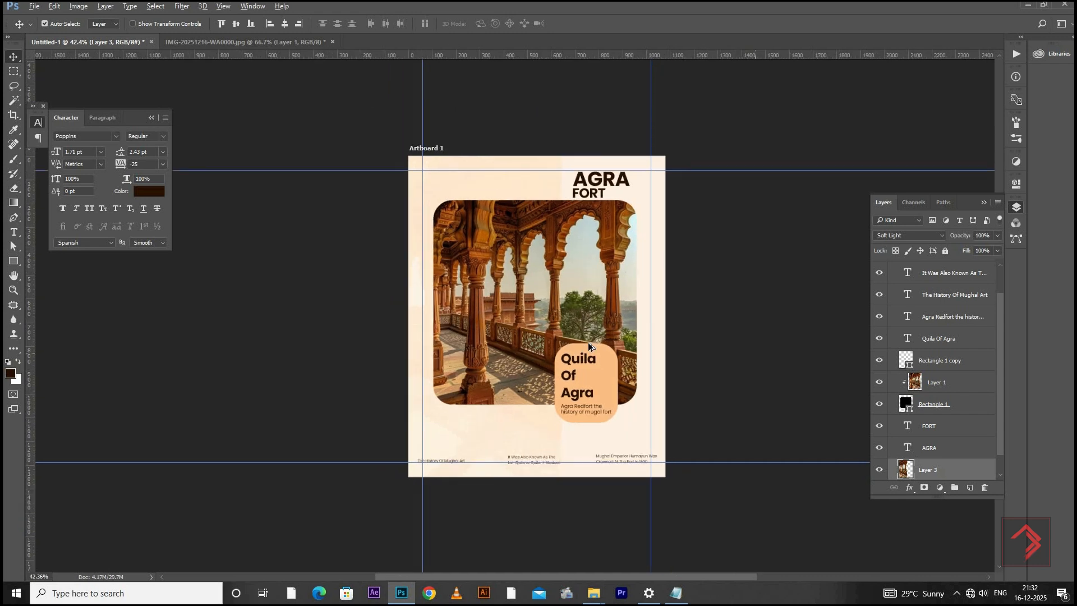
scroll(589, 342, "up", 6)
scroll(597, 348, "down", 2)
scroll(597, 350, "down", 1)
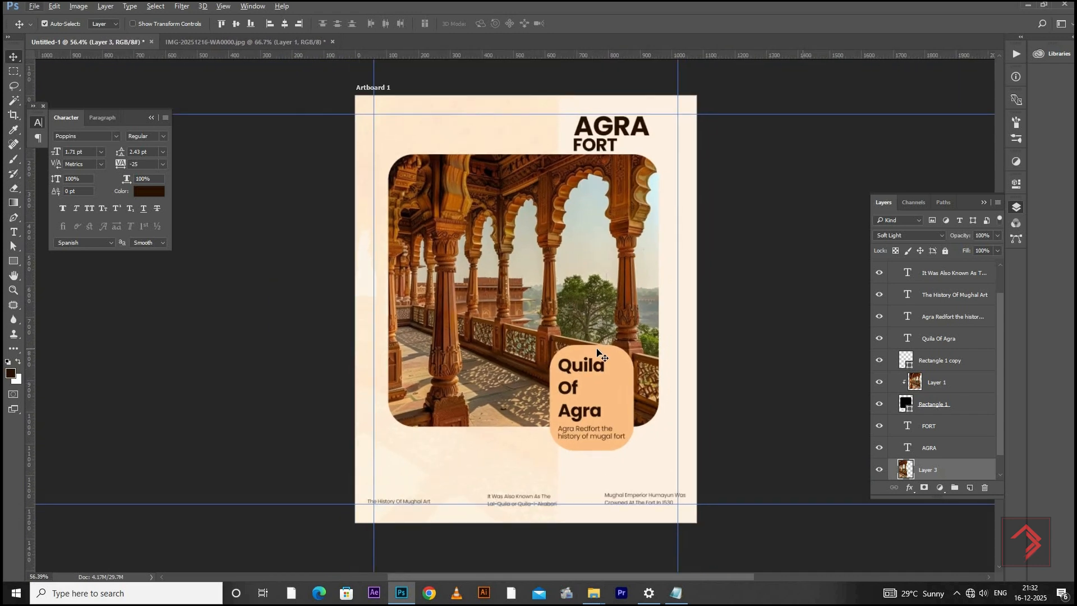